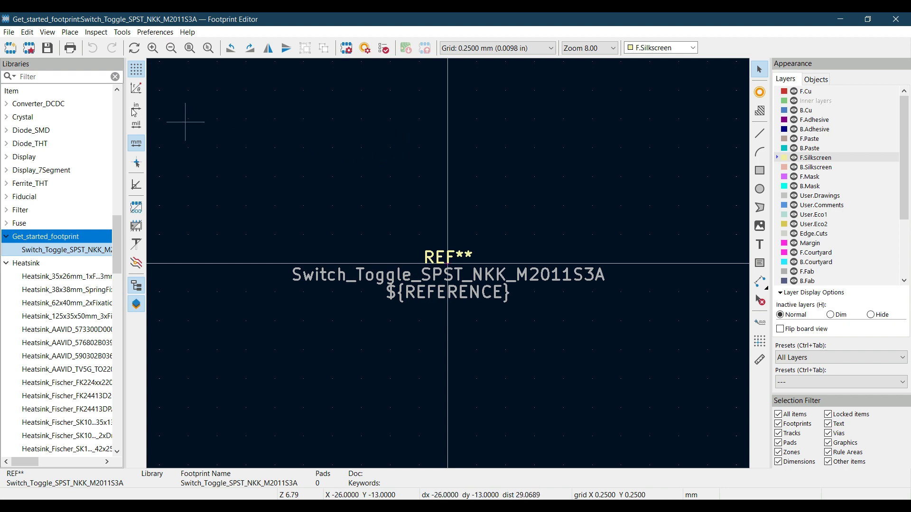
click(47, 33)
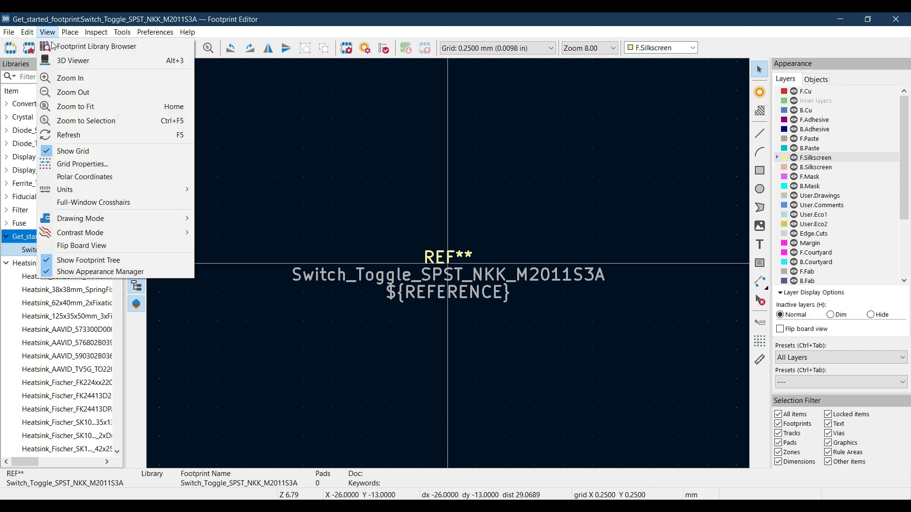
click(86, 166)
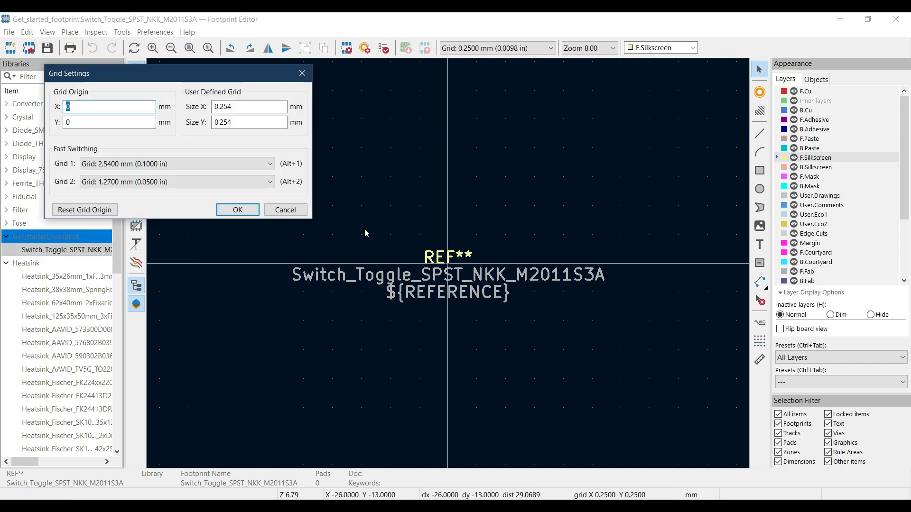
drag(192, 78, 260, 162)
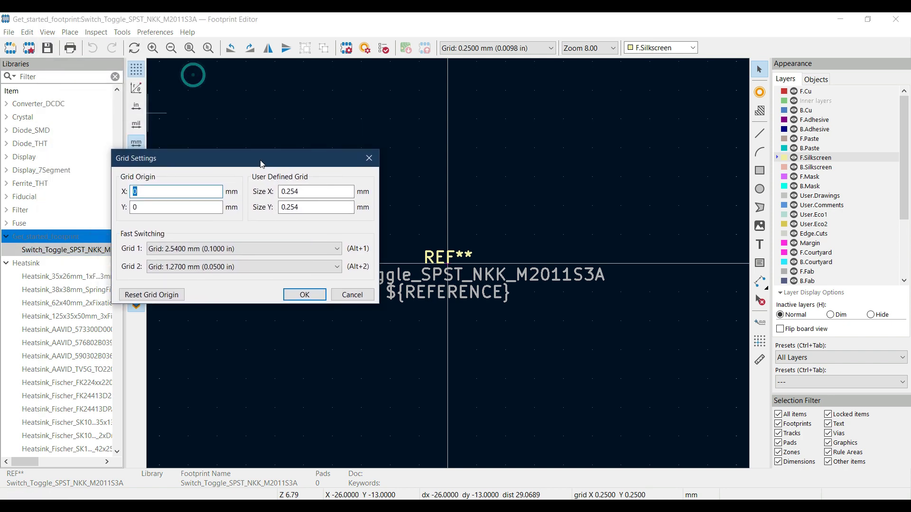
double_click(299, 192)
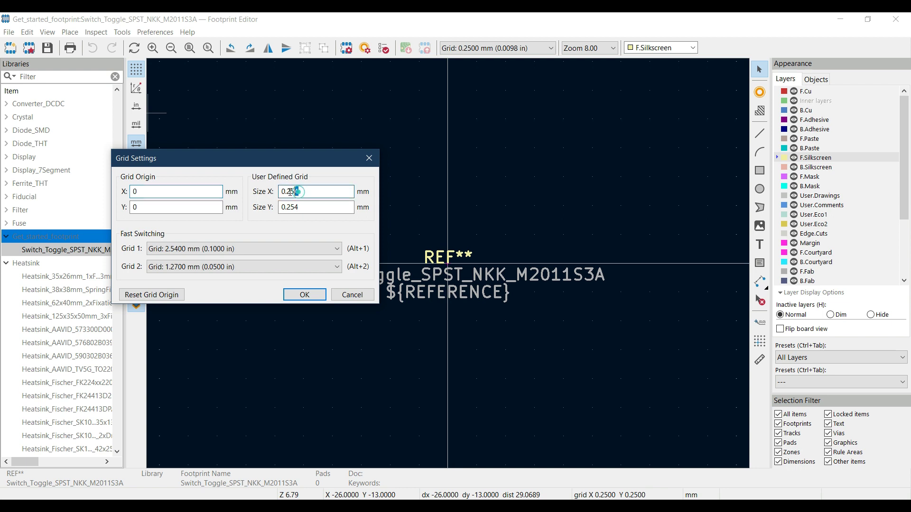
double_click(308, 210)
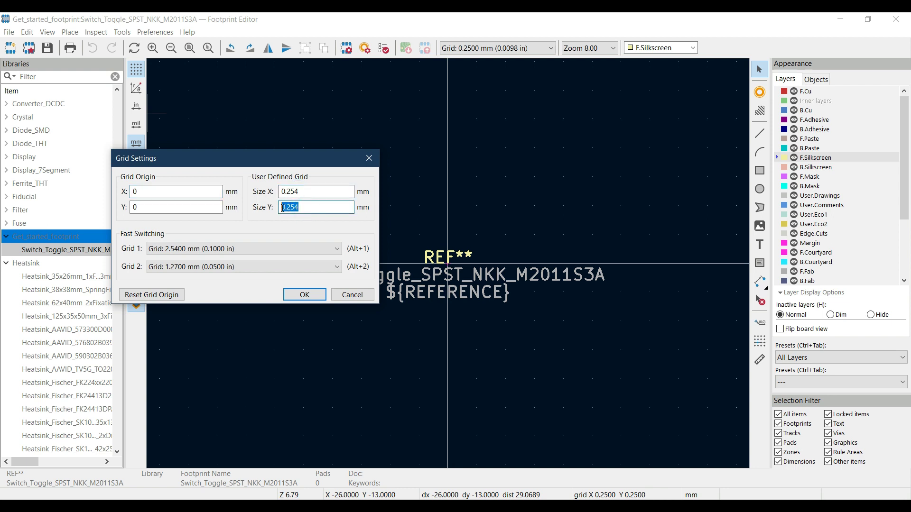
click(352, 295)
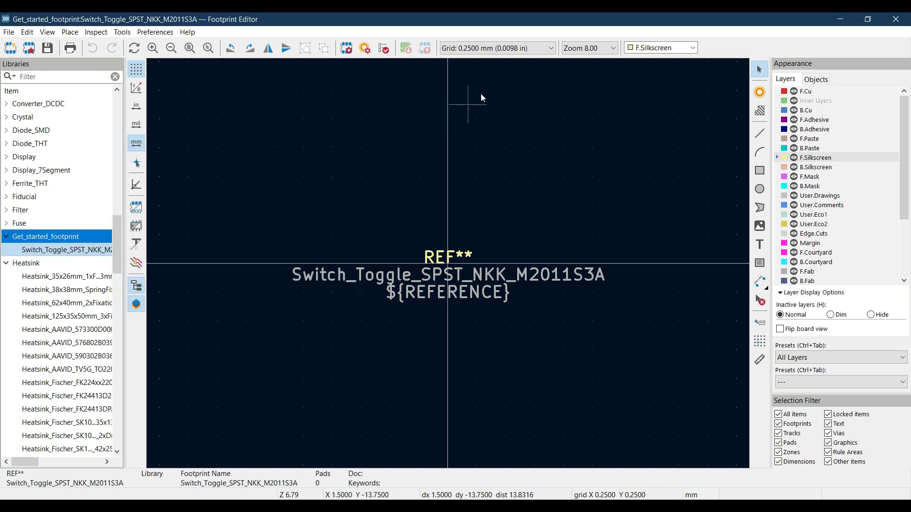
Step: Define a user grid with X and Y sizes of 4.7 mm and make it the active grid
click(551, 48)
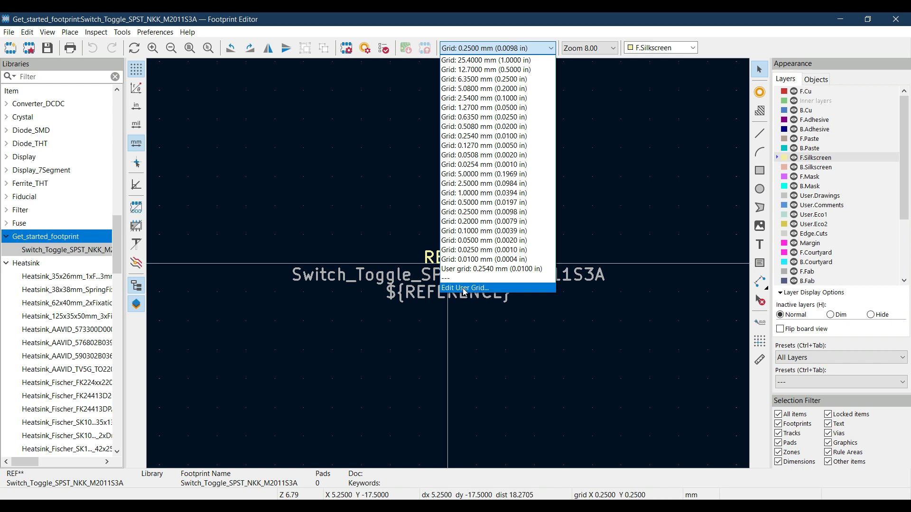
click(465, 288)
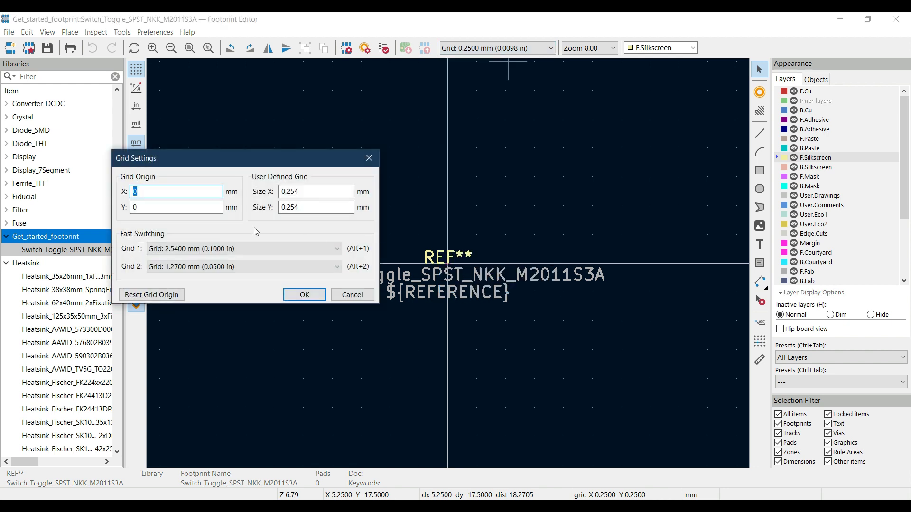
click(302, 192)
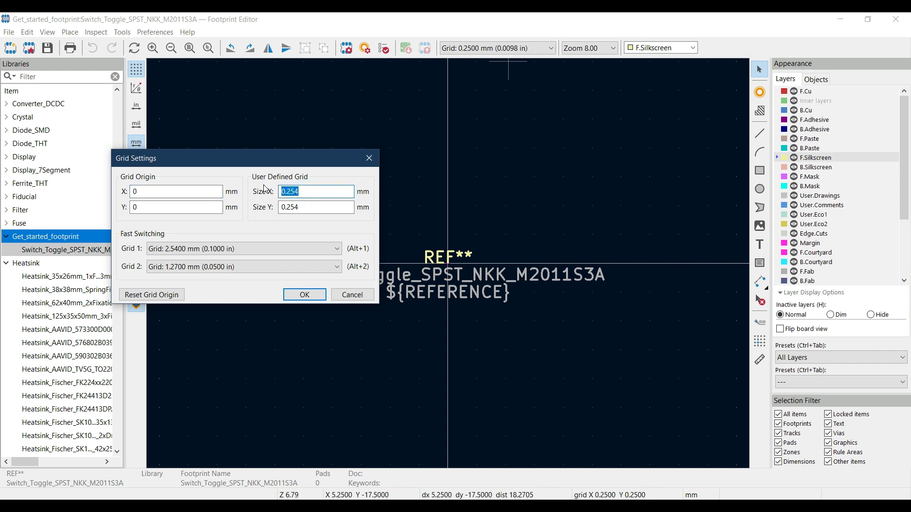
text(4.7)
click(281, 207)
text(4)
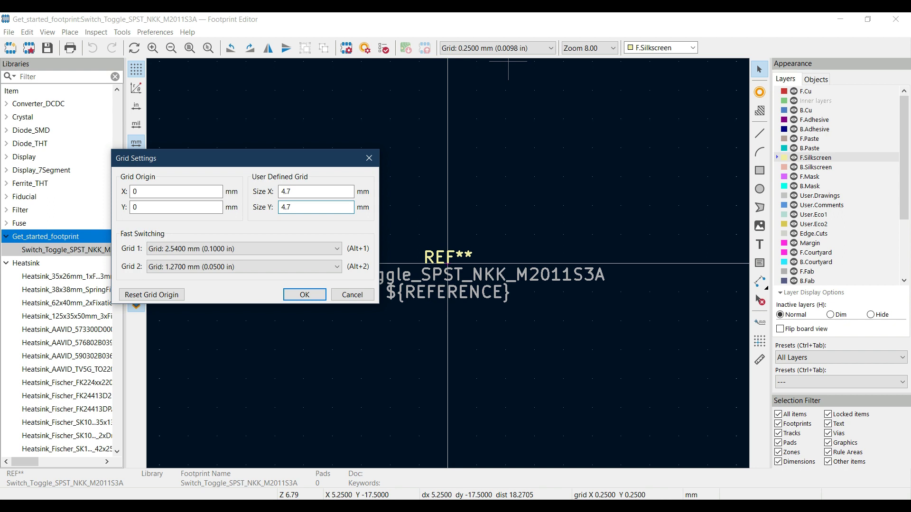
click(305, 295)
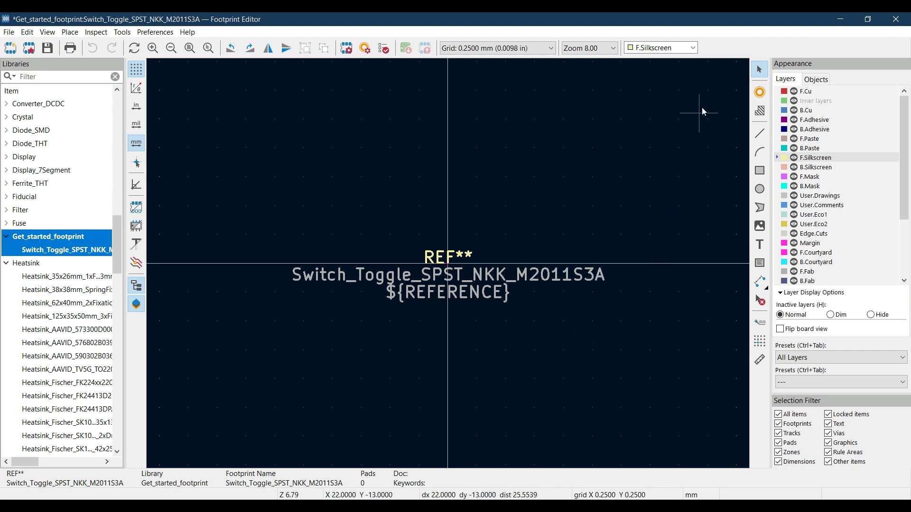
click(545, 52)
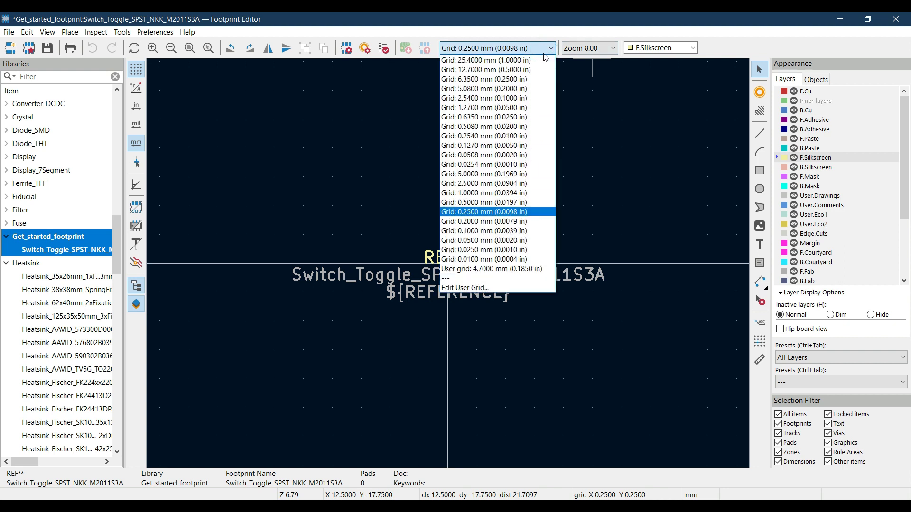
click(466, 269)
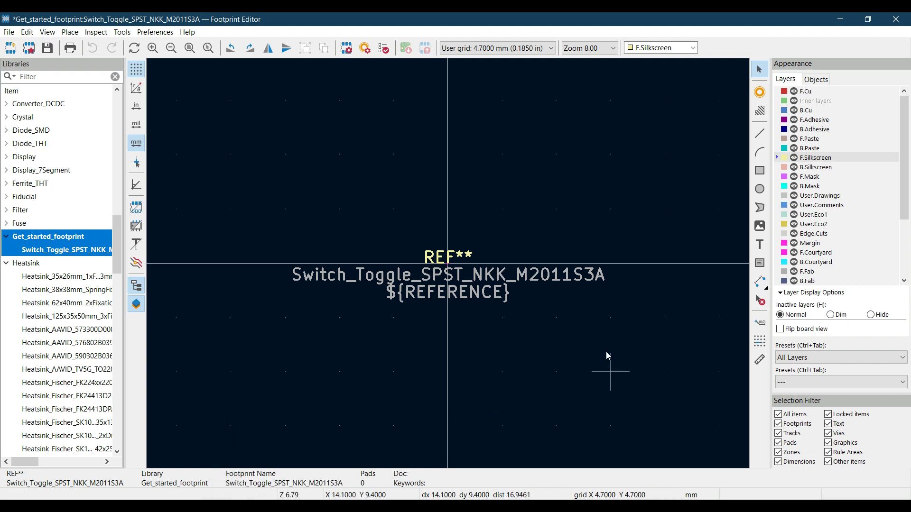
Step: Move the reference, footprint name and ${REFERENCE} texts together away from the origin by X 9.4 mm, Y -14.1 mm
drag(280, 206, 632, 316)
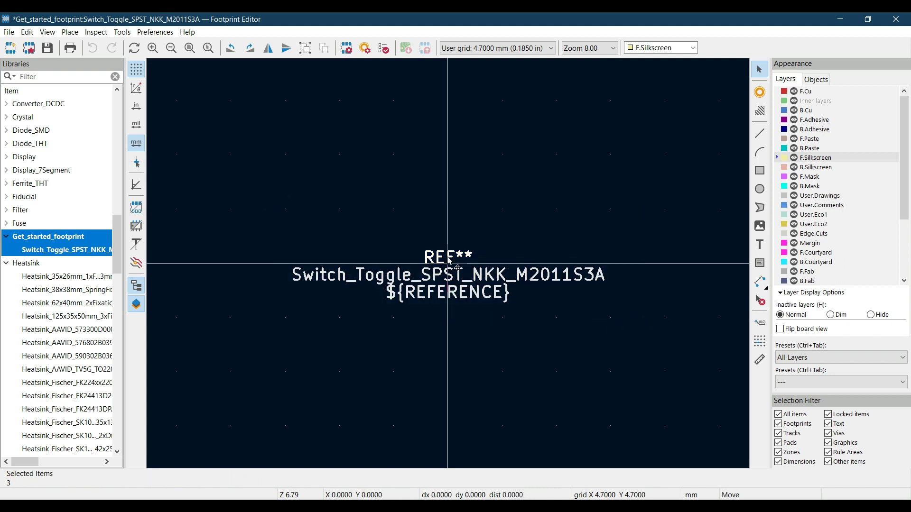
key(m)
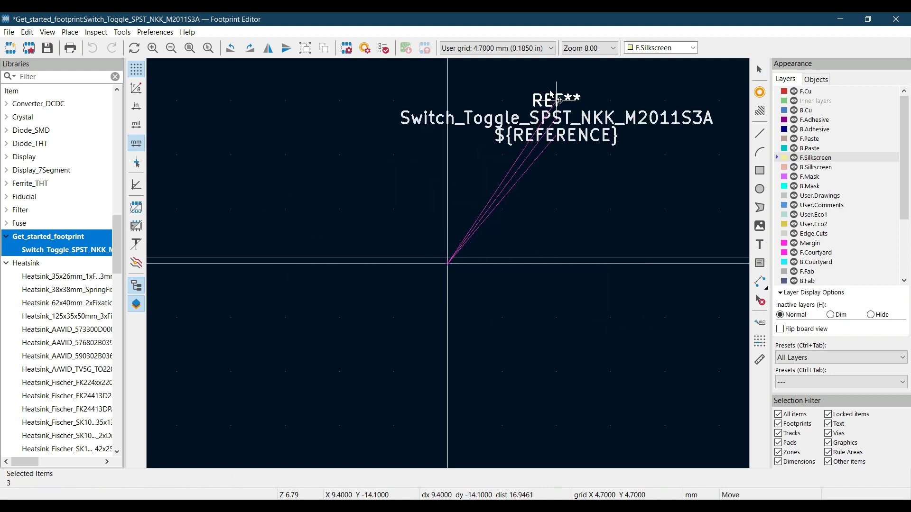
click(557, 100)
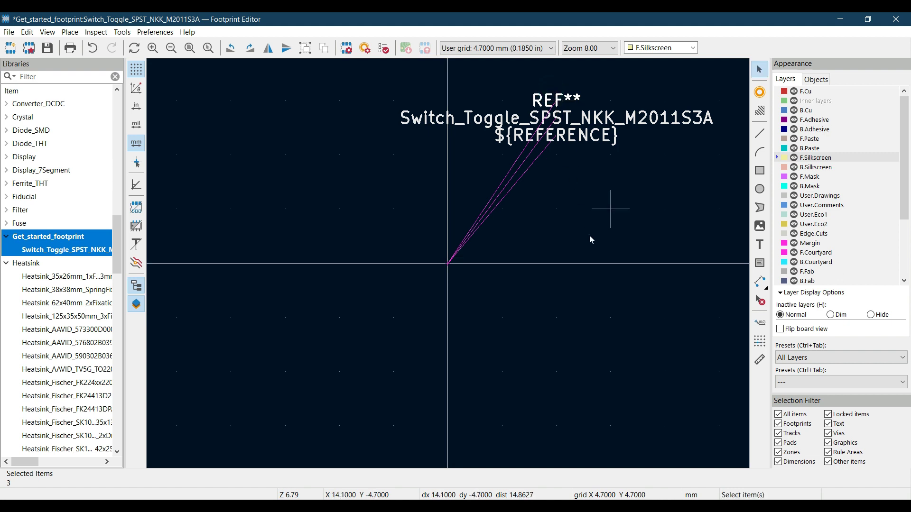
key(Escape)
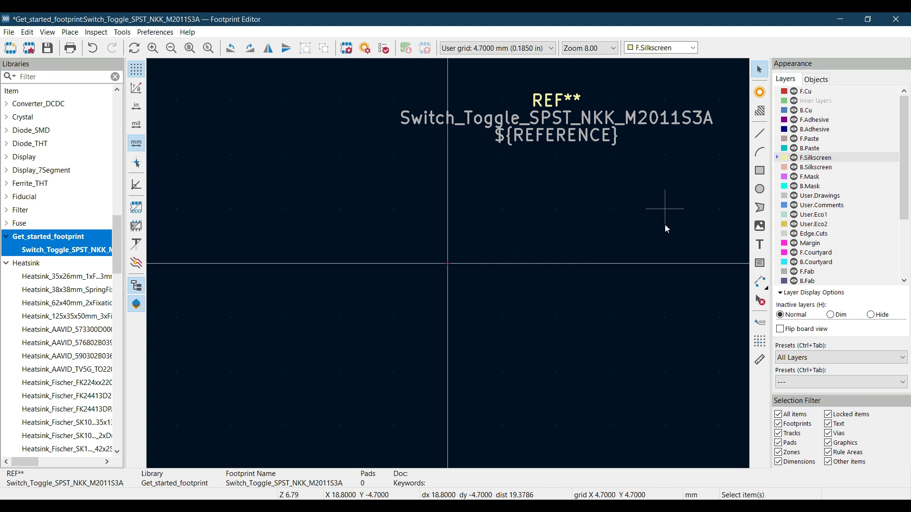
click(759, 93)
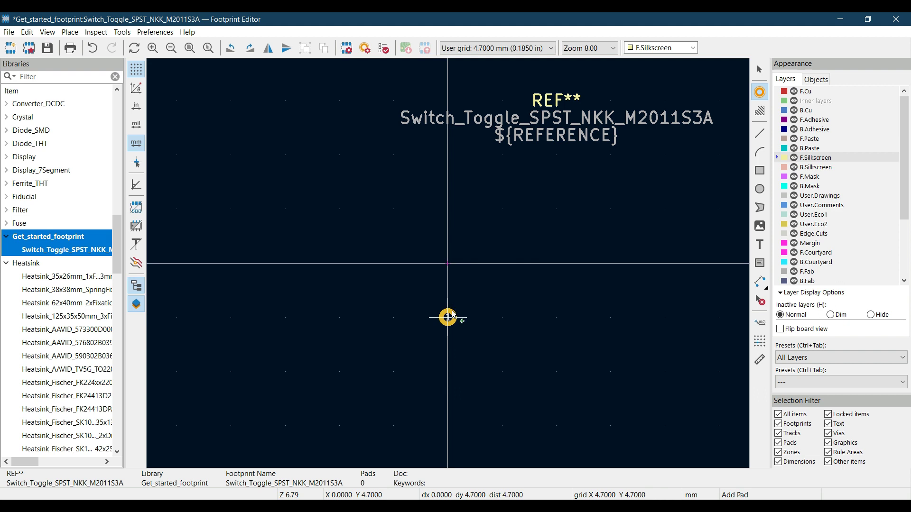
click(451, 312)
key(Escape)
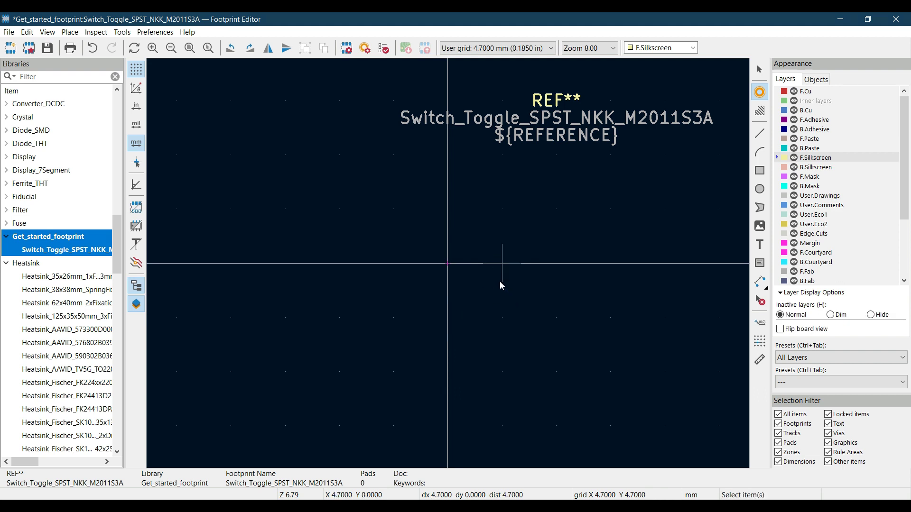
Step: After checking the single-pole terminal spacing in the browser's MtogglesBushing.pdf datasheet, place one pad in the footprint at X 0, Y 4.7 mm
mouse_move(397, 498)
click(412, 474)
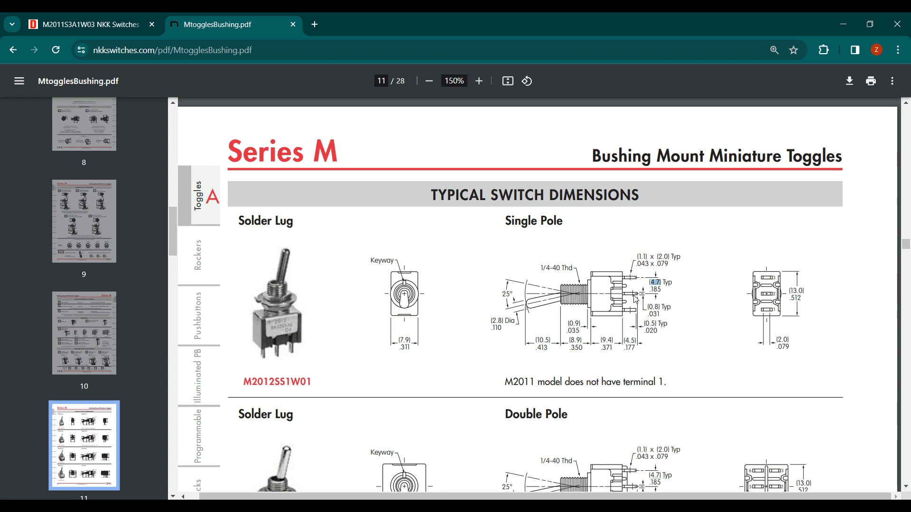
click(357, 506)
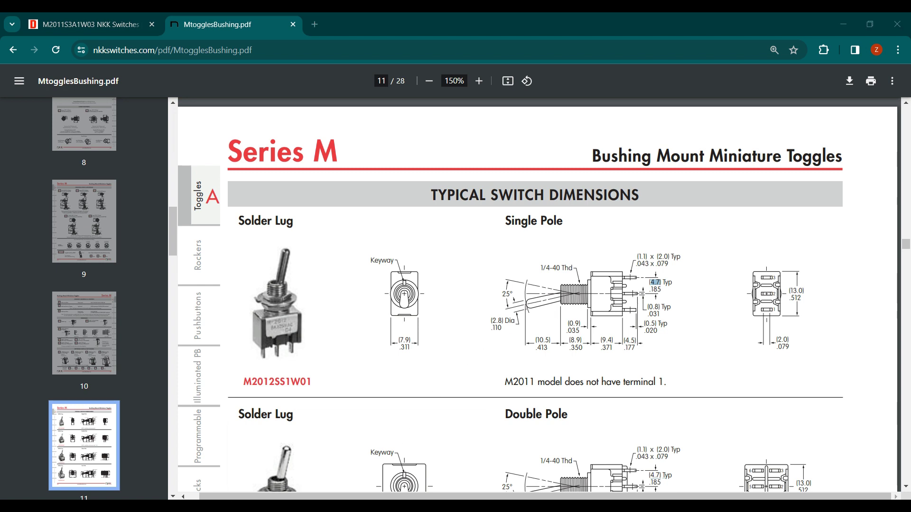
click(408, 466)
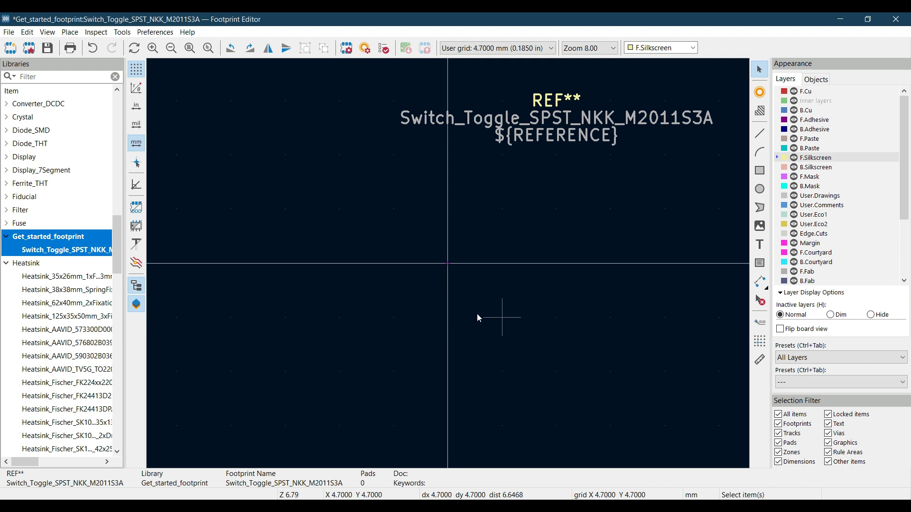
click(759, 90)
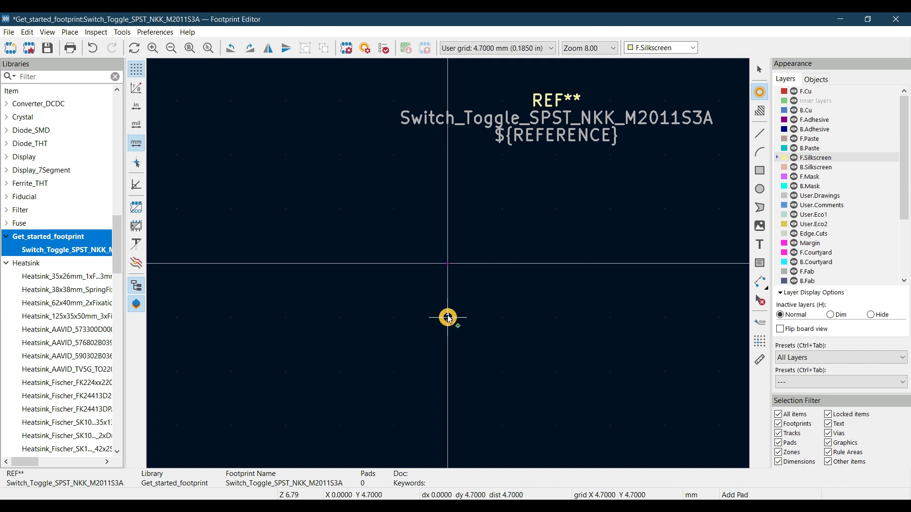
click(448, 318)
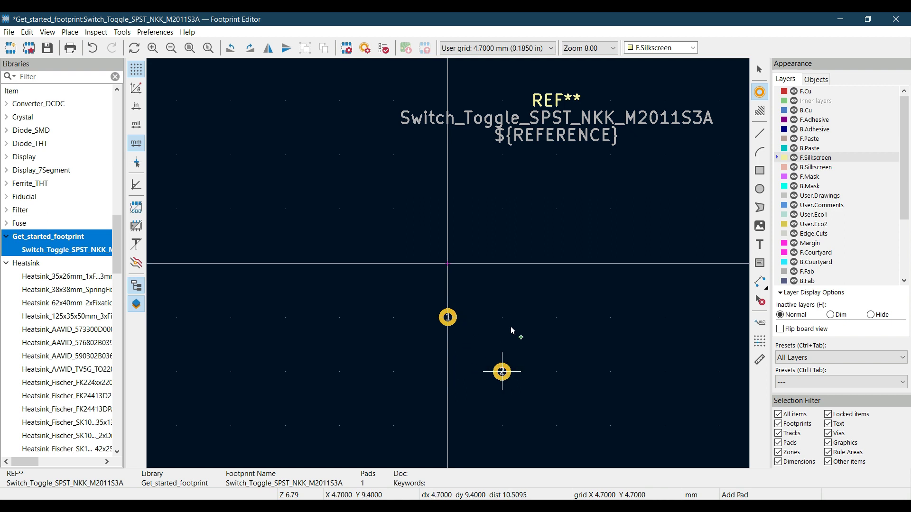
key(Escape)
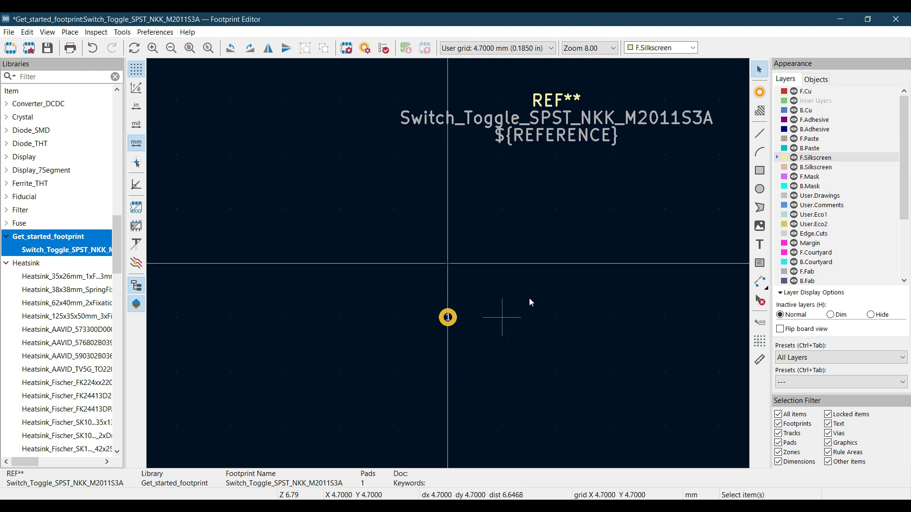
Step: Open the placed pad's properties and set its pad number to 2
click(453, 314)
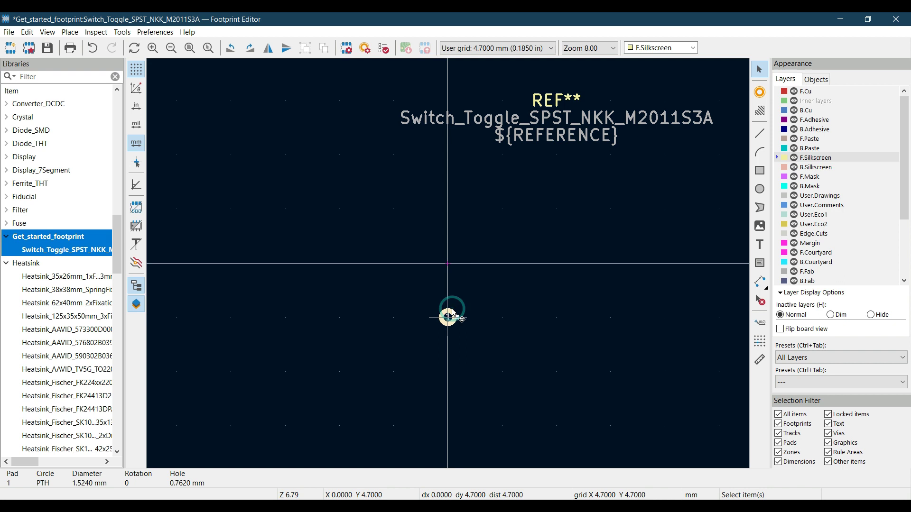
right_click(454, 315)
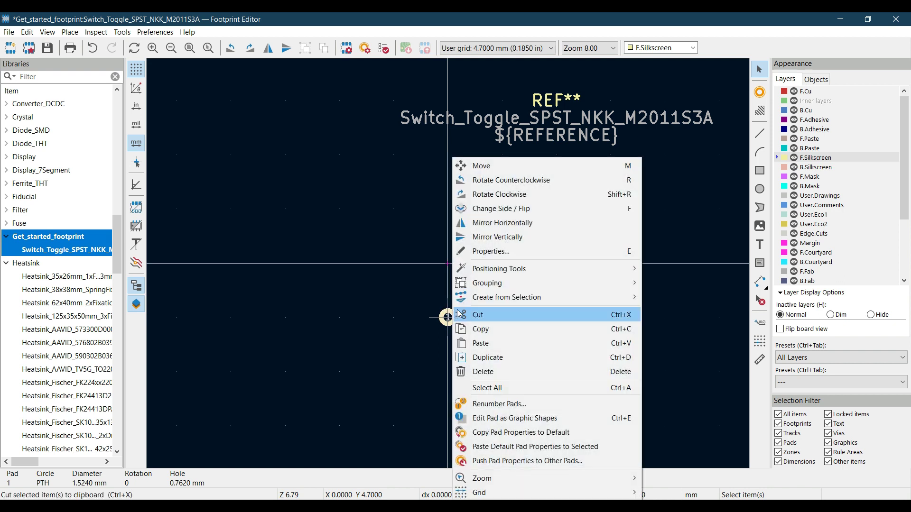
click(501, 252)
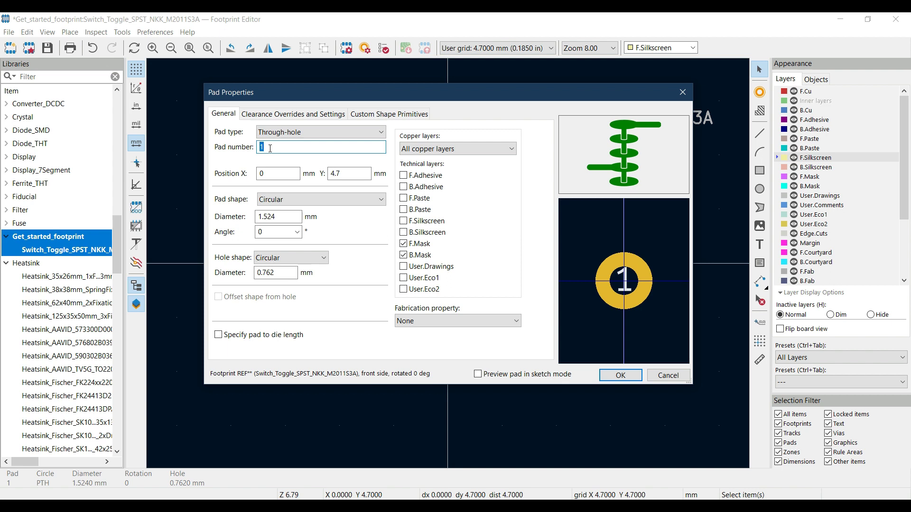
key(BackSpace)
text(2)
click(271, 172)
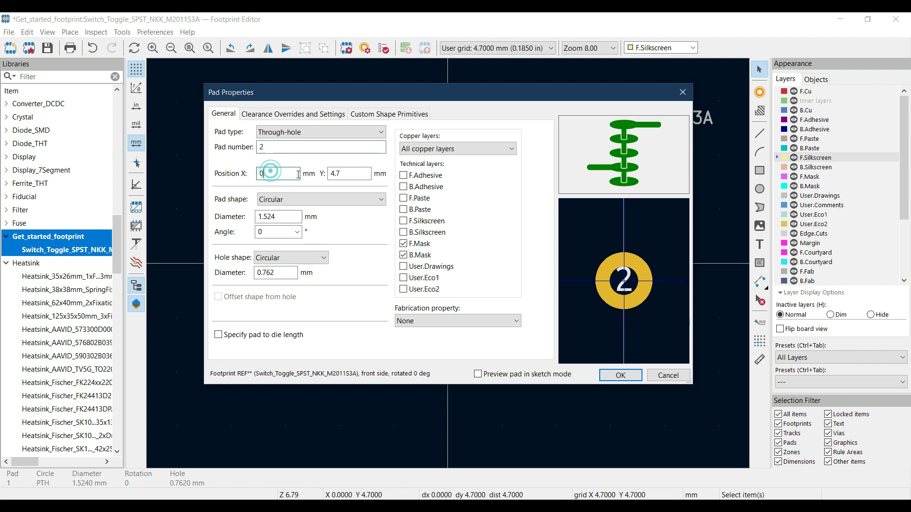
click(349, 175)
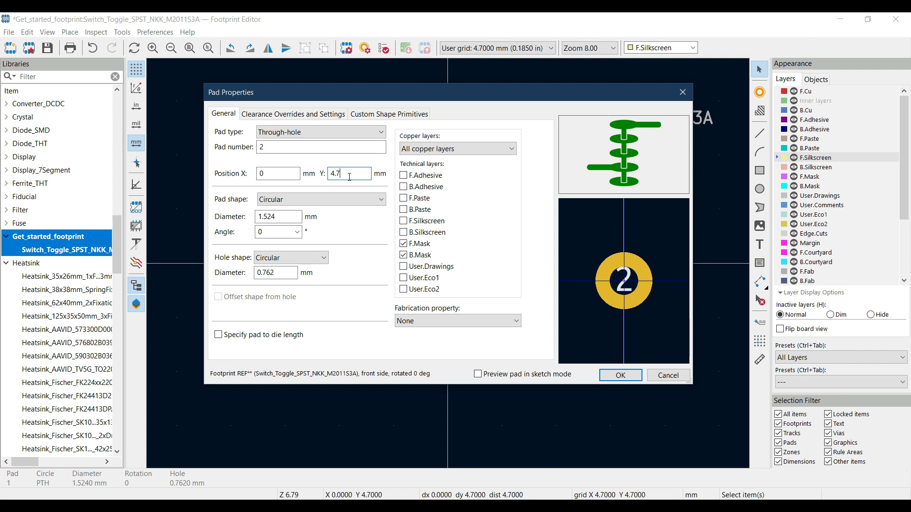
drag(538, 90, 162, 151)
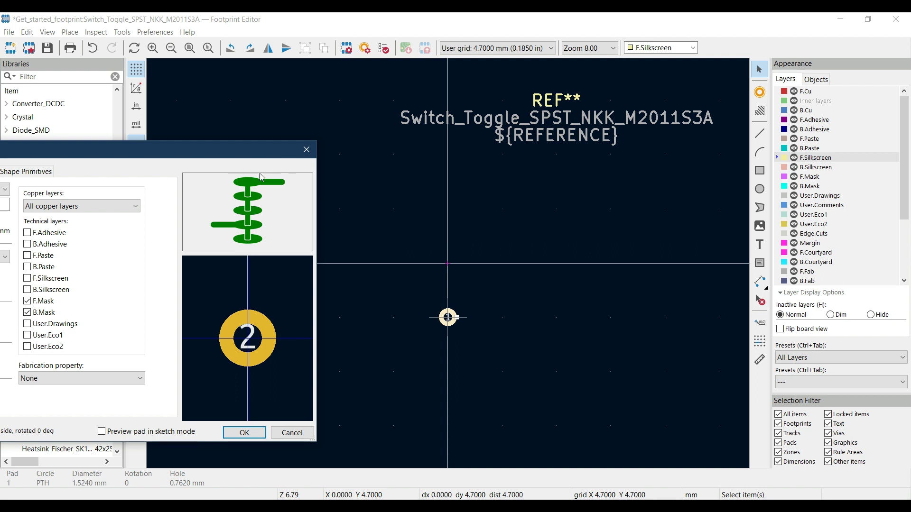
drag(230, 154, 658, 137)
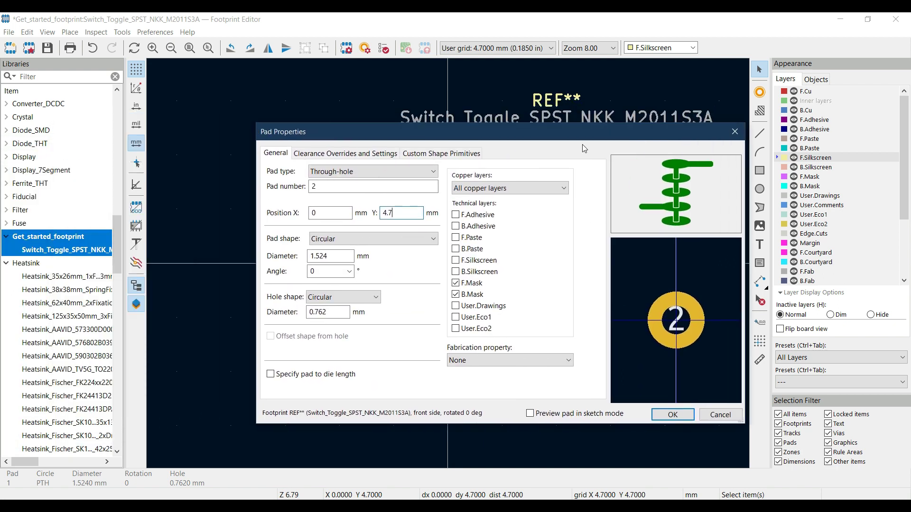
click(397, 212)
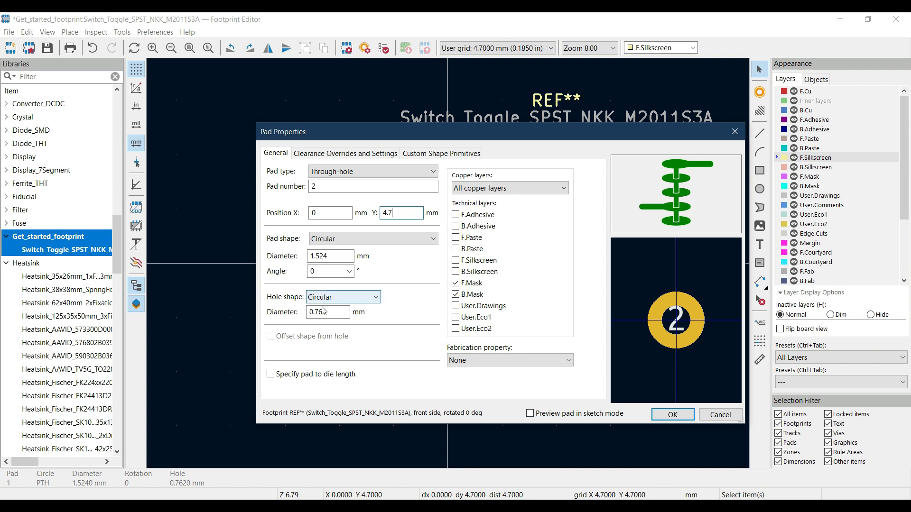
Step: Switch to the browser's MtogglesBushing.pdf datasheet and look through the pages following the switch dimensions for the terminal and PCB hole dimensions
click(392, 506)
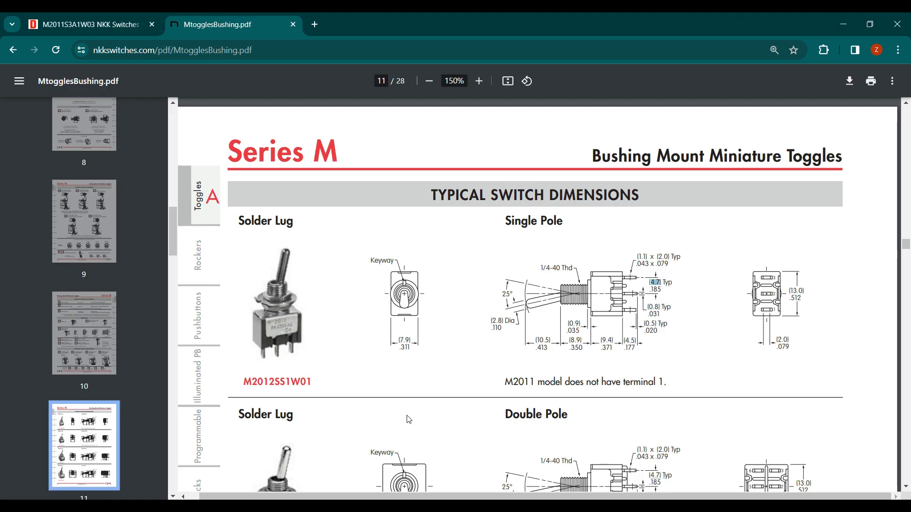
scroll(393, 316, down, 20)
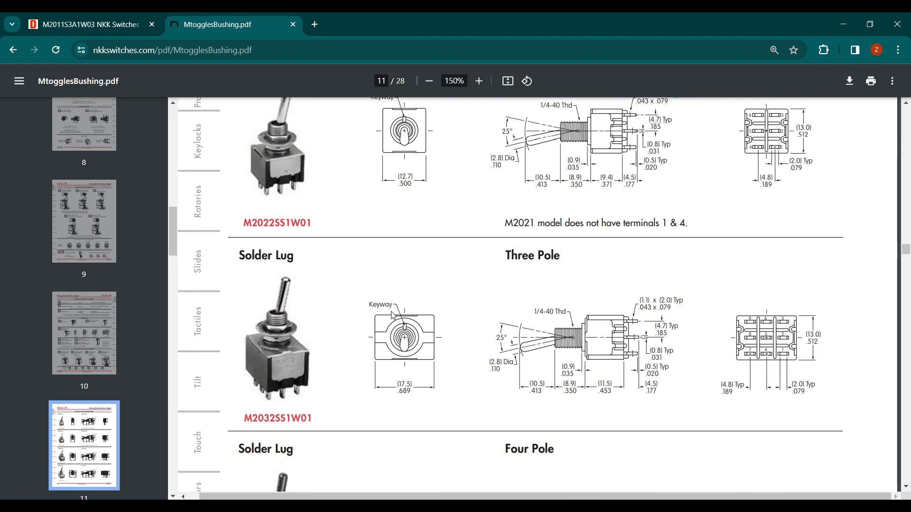
scroll(393, 315, up, 3)
scroll(392, 315, down, 20)
scroll(393, 316, down, 20)
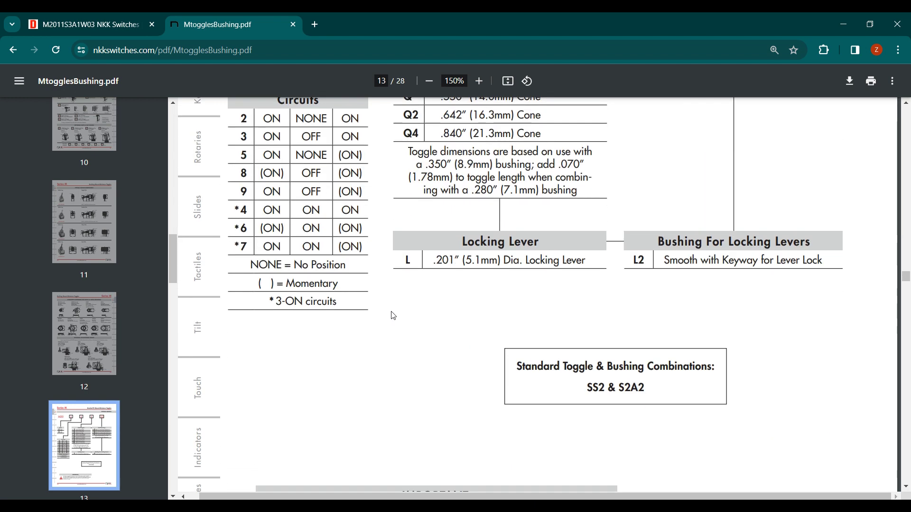
scroll(393, 315, down, 20)
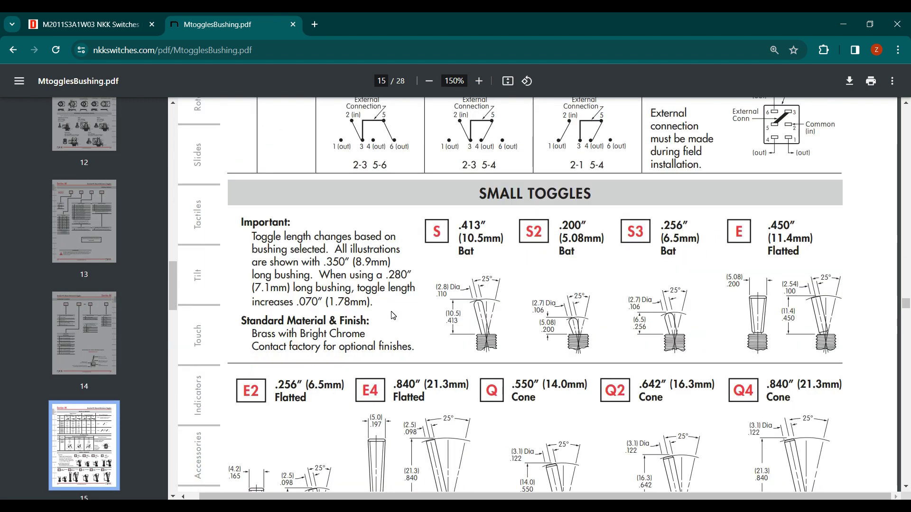
scroll(392, 316, down, 15)
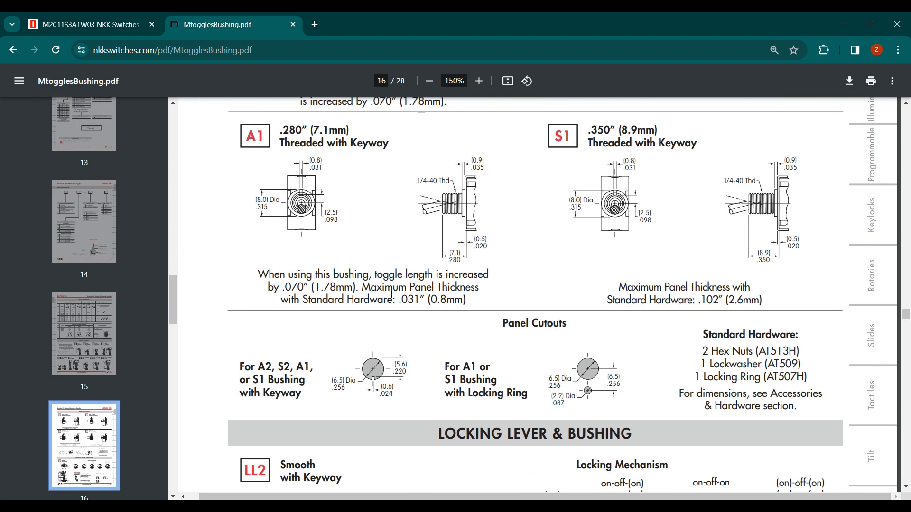
scroll(392, 294, down, 20)
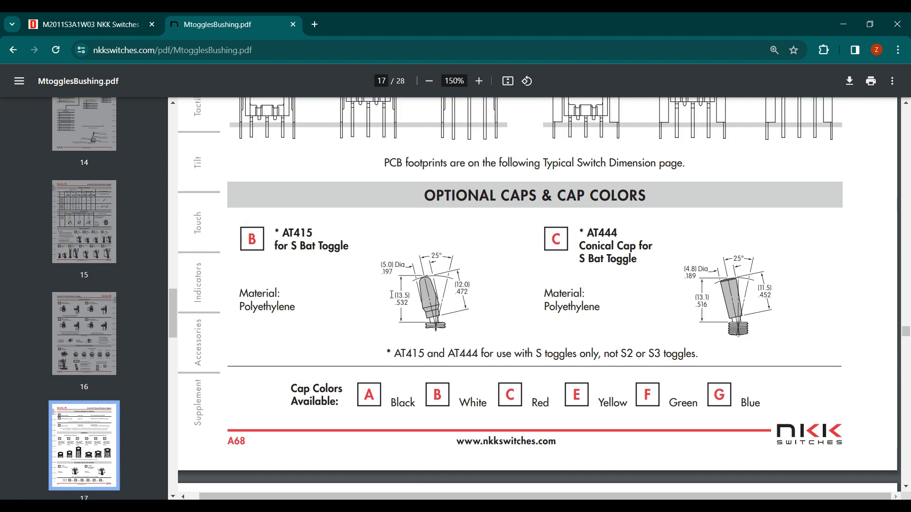
scroll(392, 294, down, 20)
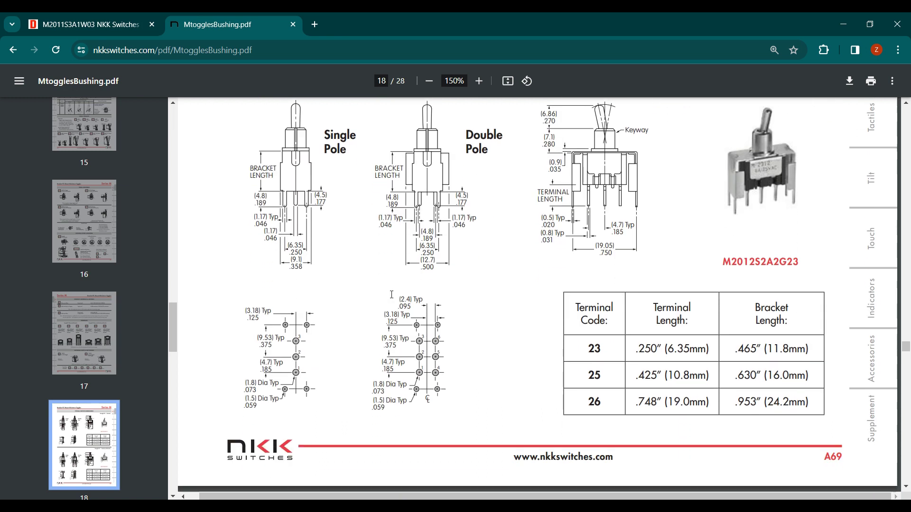
scroll(392, 294, down, 20)
scroll(392, 294, down, 20)
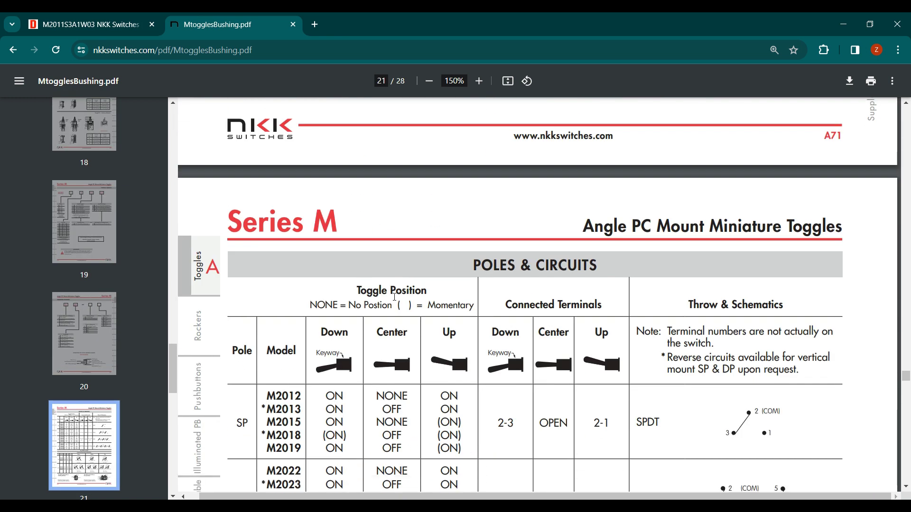
scroll(394, 297, down, 8)
scroll(394, 297, up, 10)
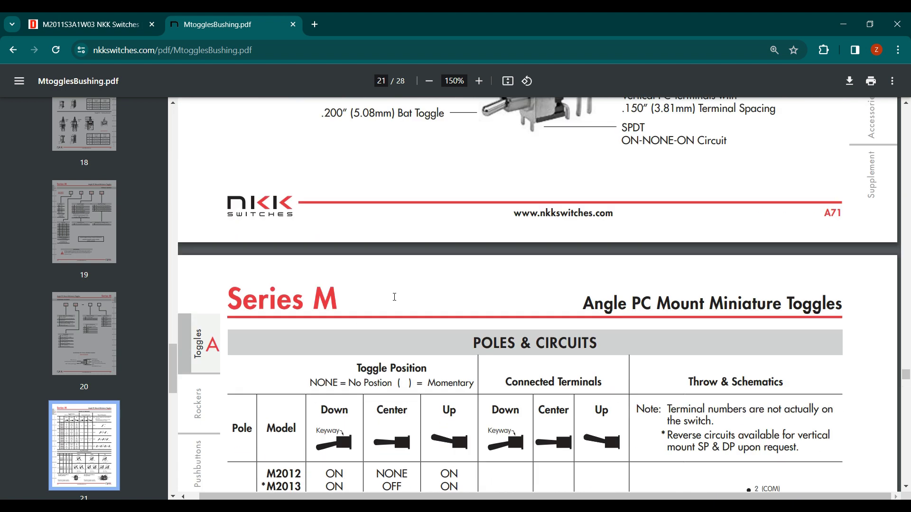
scroll(395, 297, down, 6)
Step: Go back through the datasheet to the Terminals section on page 10 and examine the solder lug and straight PC terminal dimensions
scroll(397, 284, up, 20)
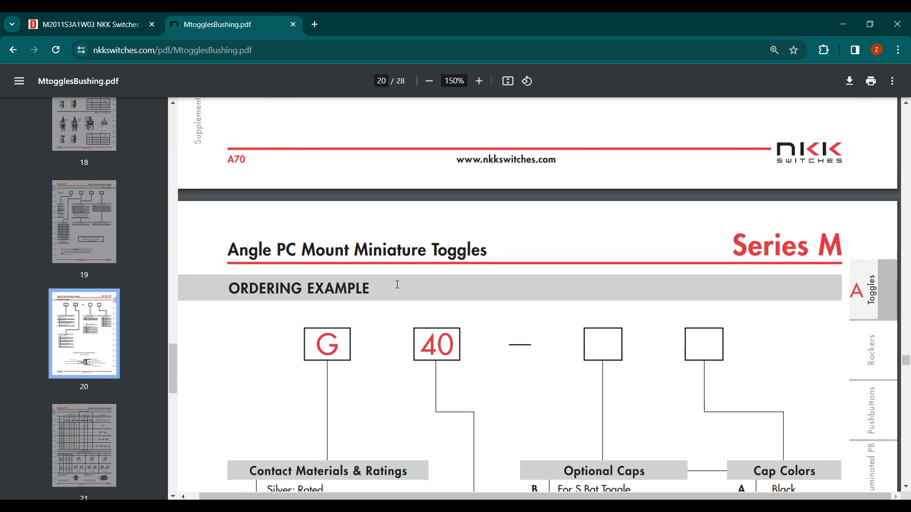
scroll(397, 284, up, 20)
scroll(399, 288, up, 20)
scroll(400, 288, up, 20)
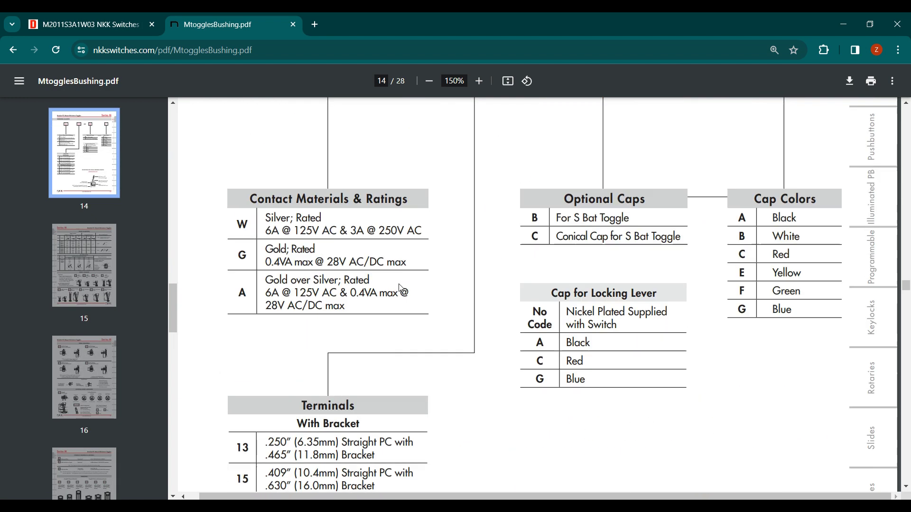
scroll(400, 288, up, 20)
scroll(400, 288, up, 20)
scroll(400, 288, up, 20)
scroll(400, 288, up, 10)
scroll(402, 285, down, 8)
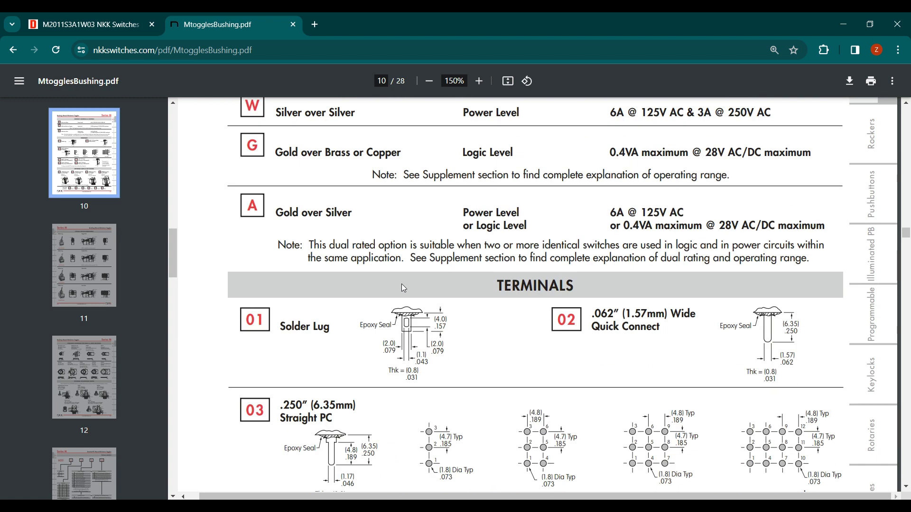
scroll(403, 288, down, 5)
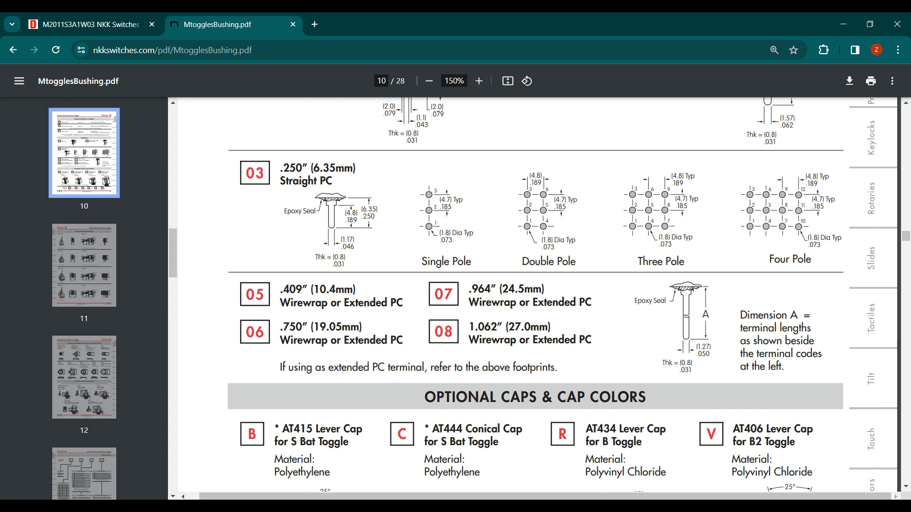
Step: Switch back to the KiCad Footprint Editor and set pad 2's hole diameter to 1.42+0.2 mm, accepting the pad properties
click(362, 509)
click(405, 463)
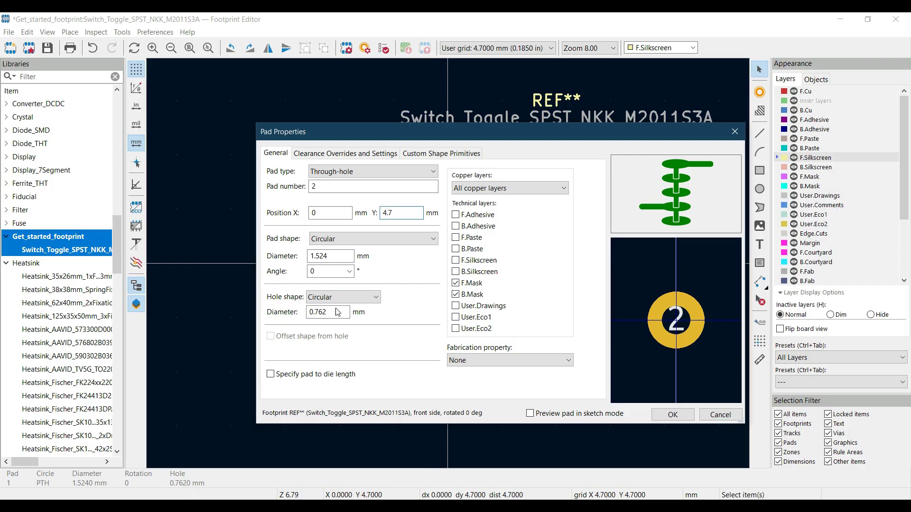
click(326, 312)
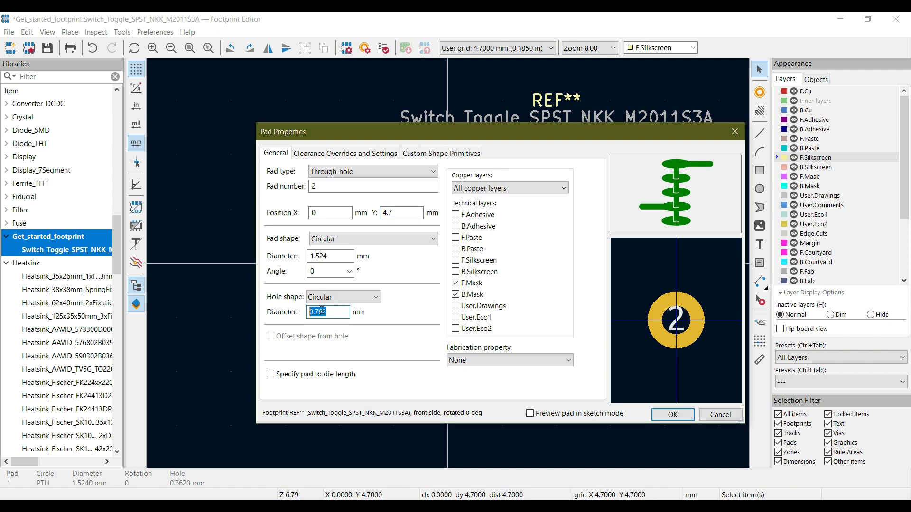
text(1.42+0.2)
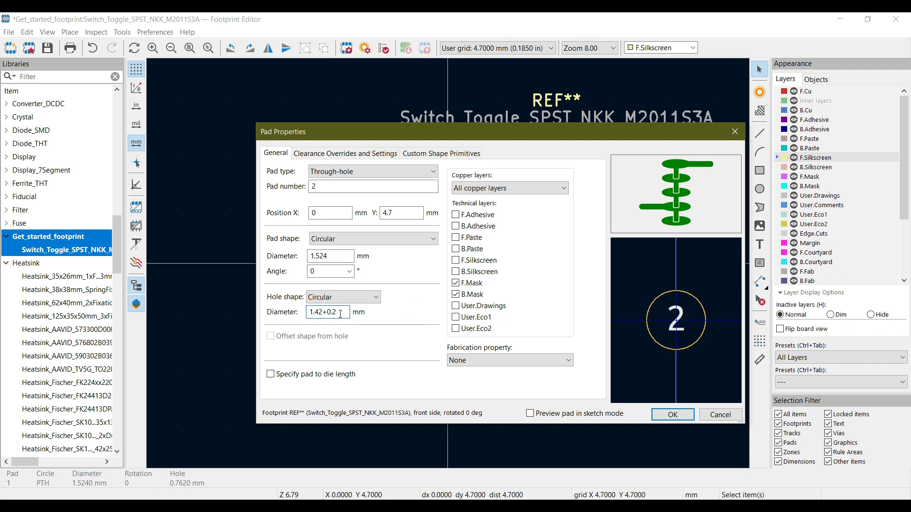
click(665, 424)
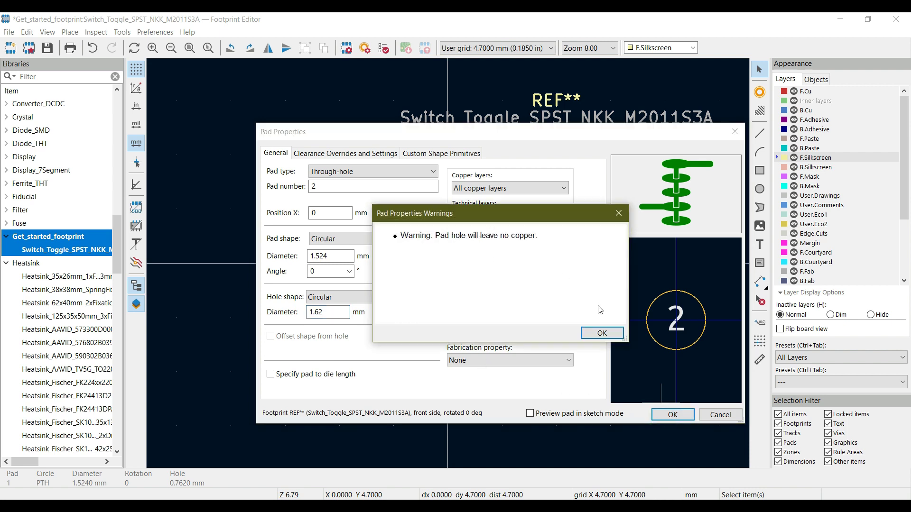
click(601, 334)
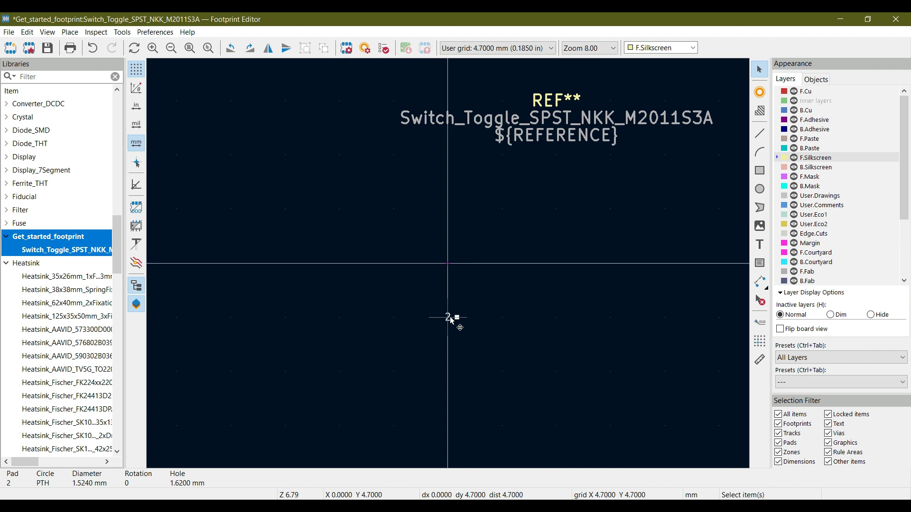
Step: Reopen pad 2's properties and set the pad diameter to 1.62+2*0.15 mm
key(e)
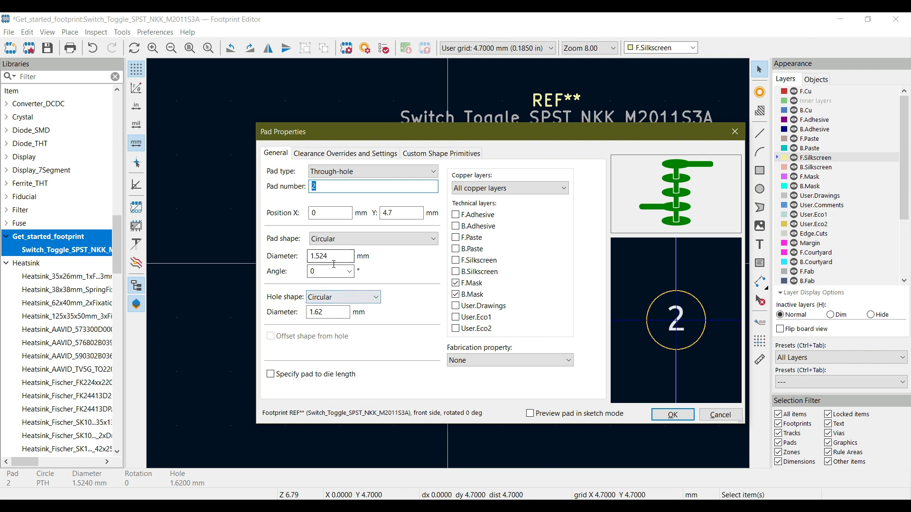
click(325, 317)
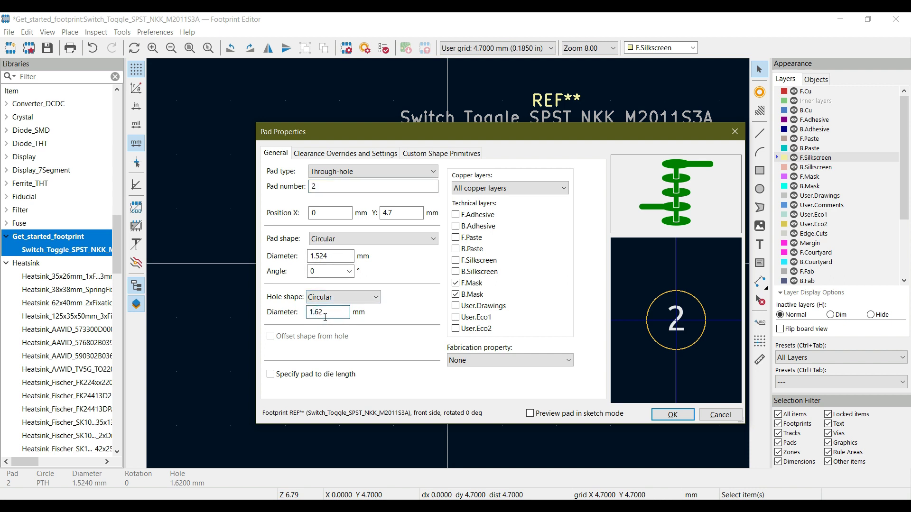
click(332, 254)
key(BackSpace)
key(BackSpace)
key(BackSpace)
key(BackSpace)
key(BackSpace)
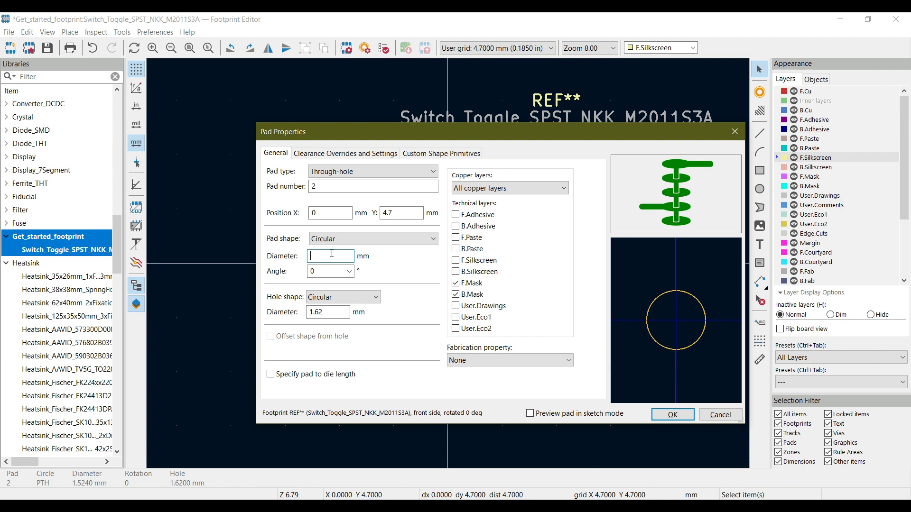
text(1.62+)
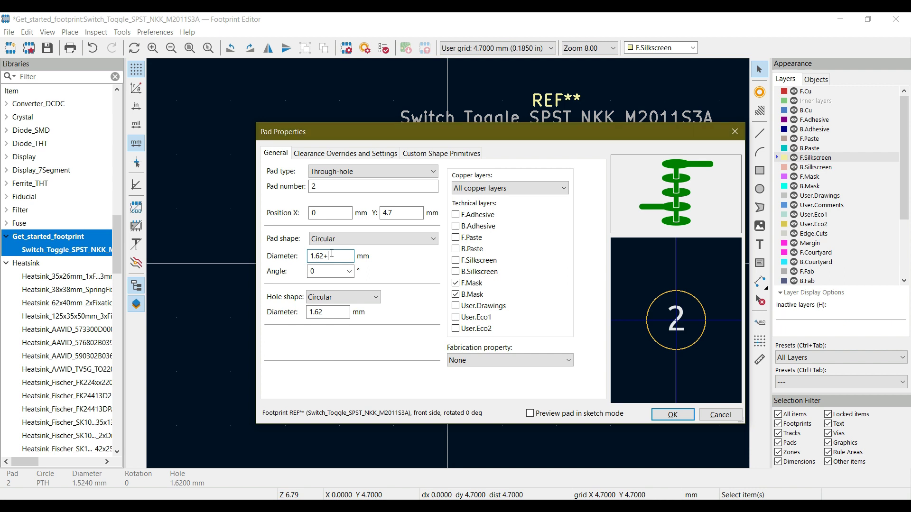
text(2)
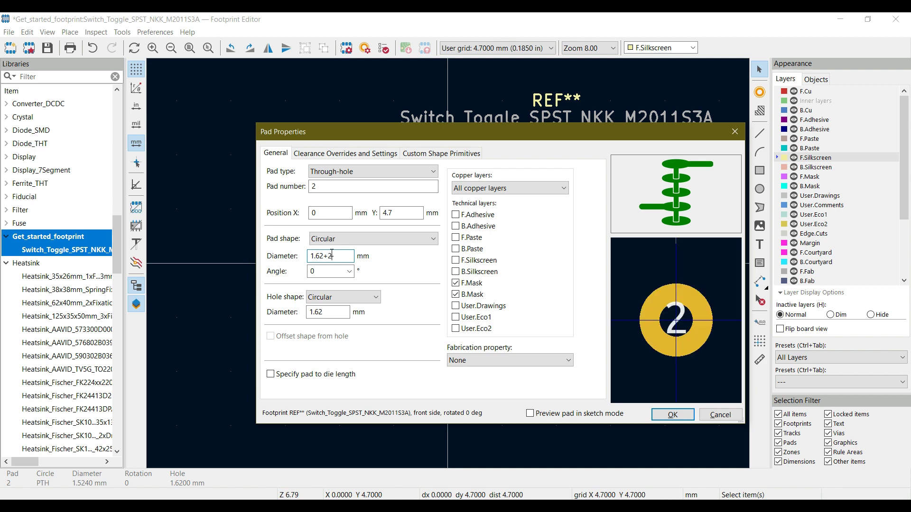
text(*0.15)
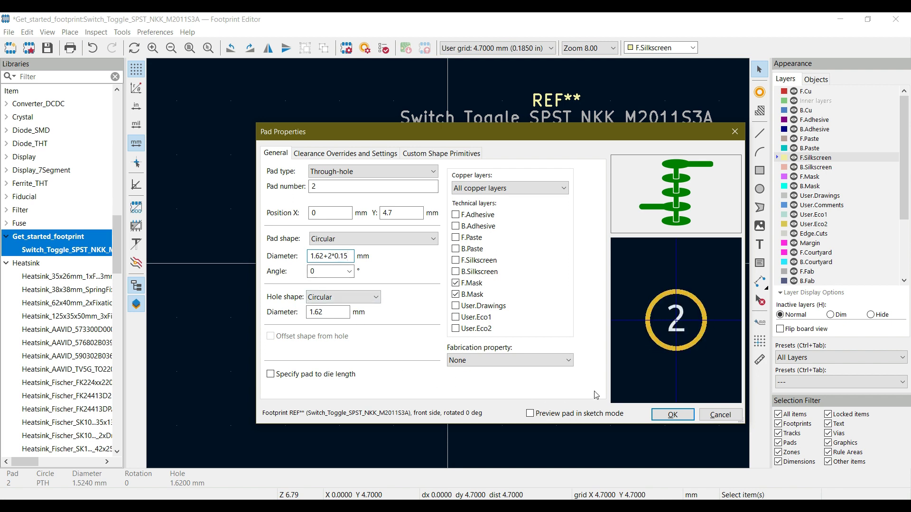
click(672, 415)
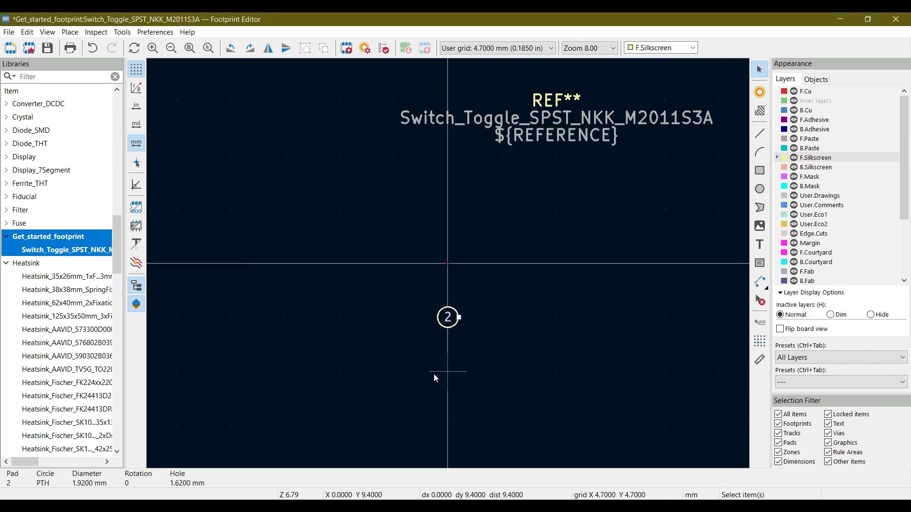
Step: Review the pad number, pad diameter and hole diameter in pad 2's properties
double_click(453, 316)
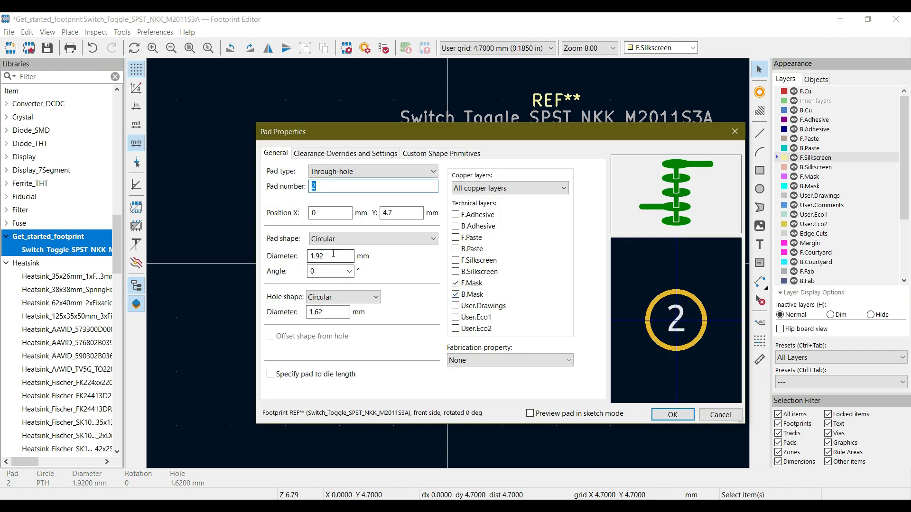
click(343, 186)
click(332, 259)
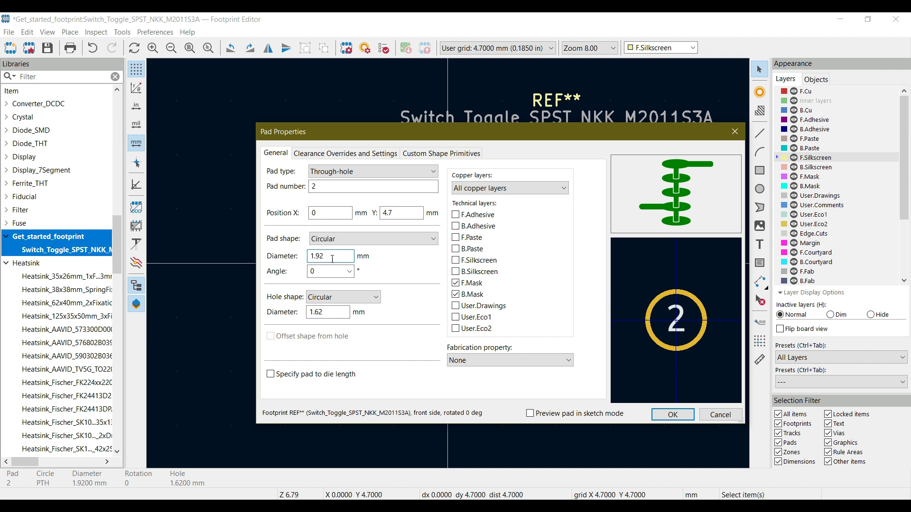
click(323, 314)
click(660, 420)
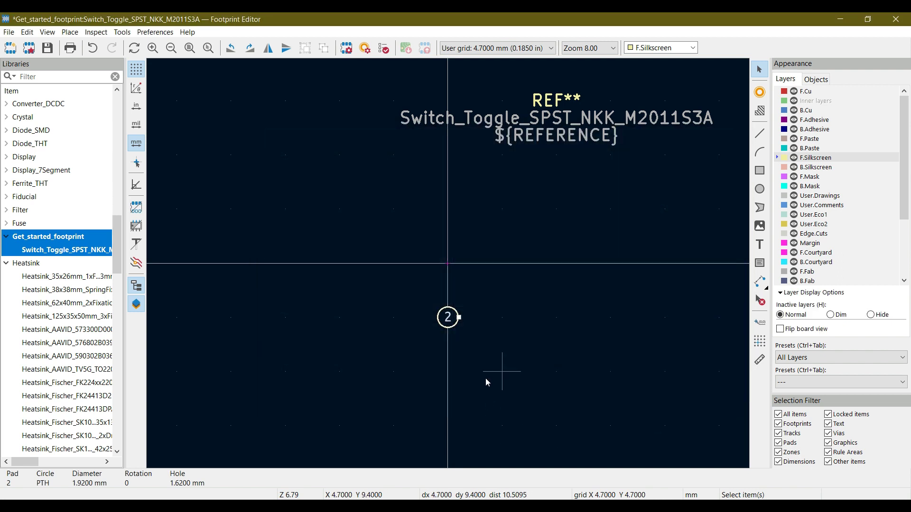
scroll(441, 322, up, 3)
scroll(448, 263, down, 2)
scroll(451, 263, up, 1)
middle_drag(454, 264, 477, 341)
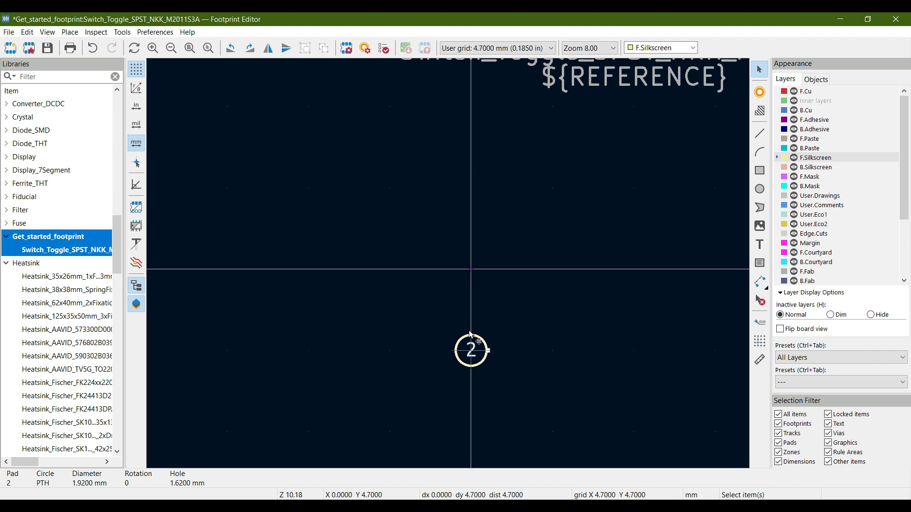
click(470, 333)
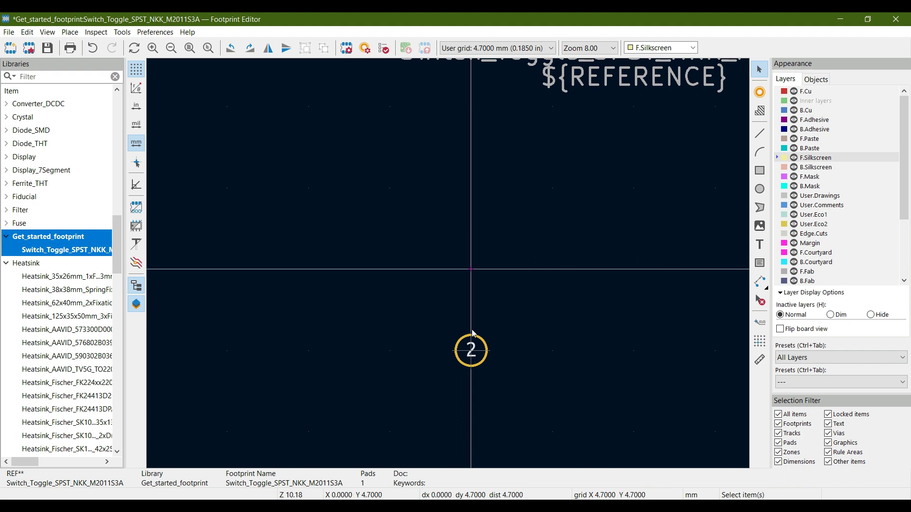
double_click(473, 334)
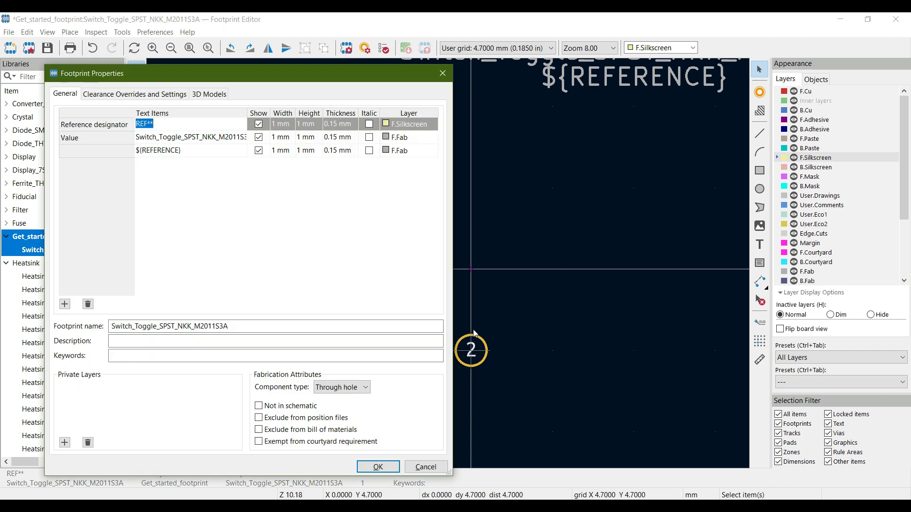
click(443, 73)
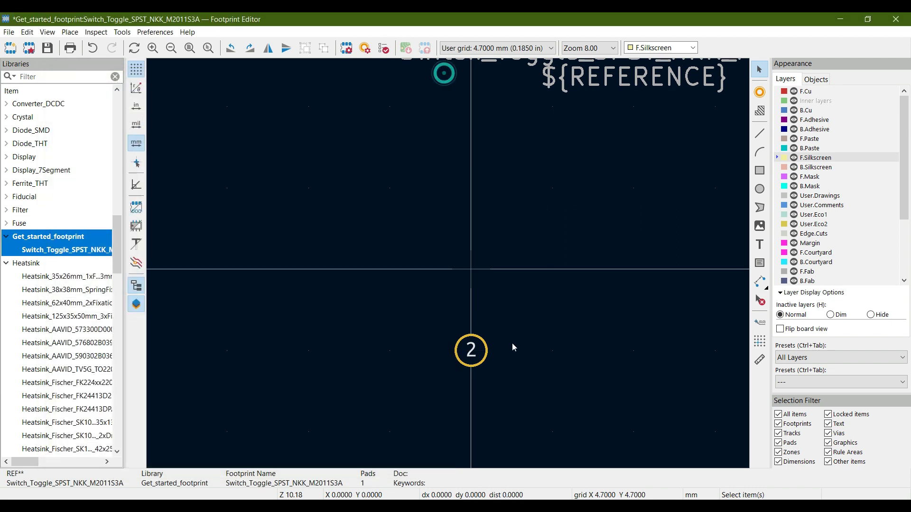
Step: Set pad 2's diameter to 1.62+2*0.3 mm and accept the pad properties
click(484, 352)
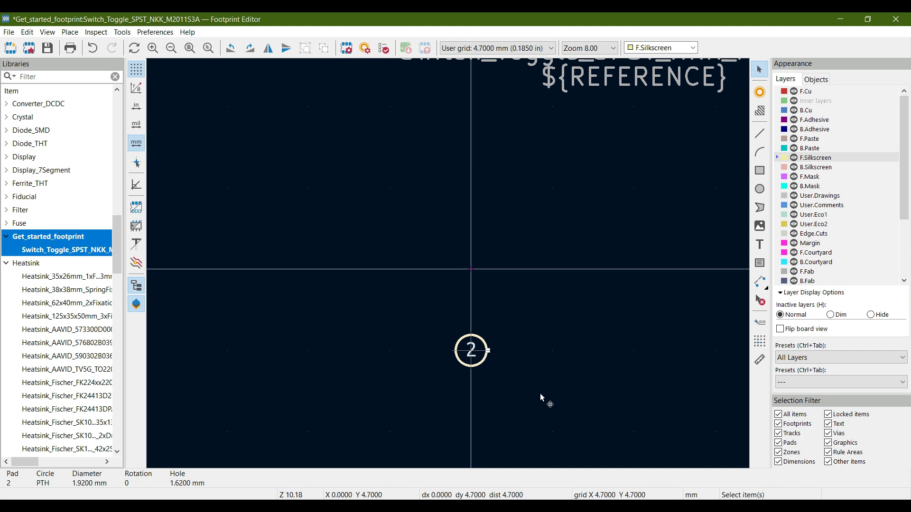
key(e)
drag(476, 137, 394, 187)
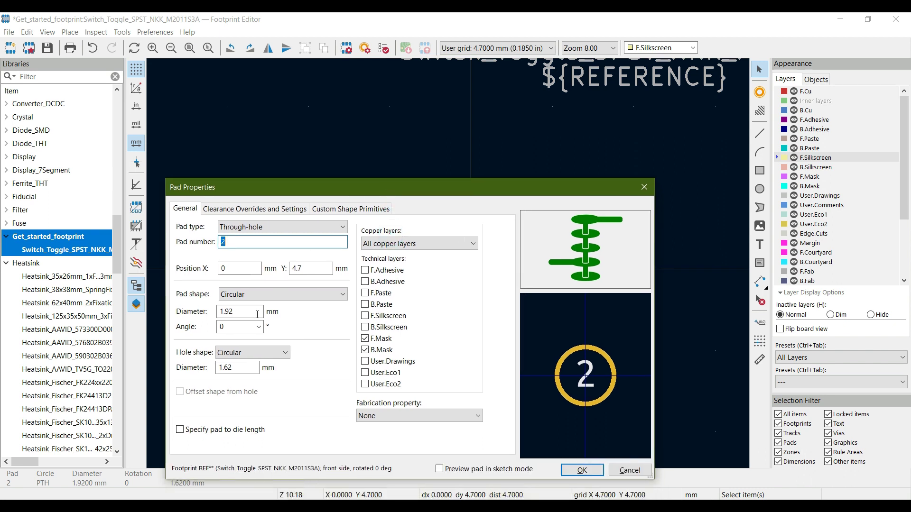
click(242, 311)
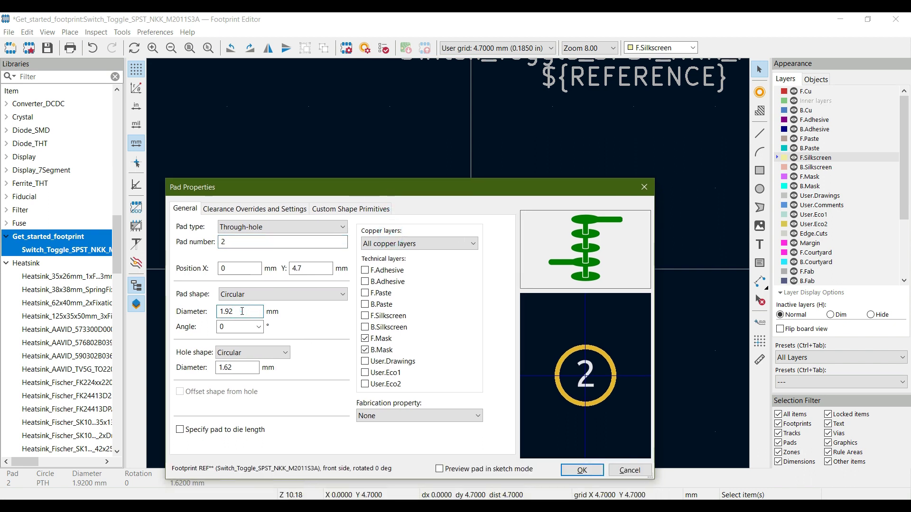
key(BackSpace)
key(BackSpace)
key(BackSpace)
key(BackSpace)
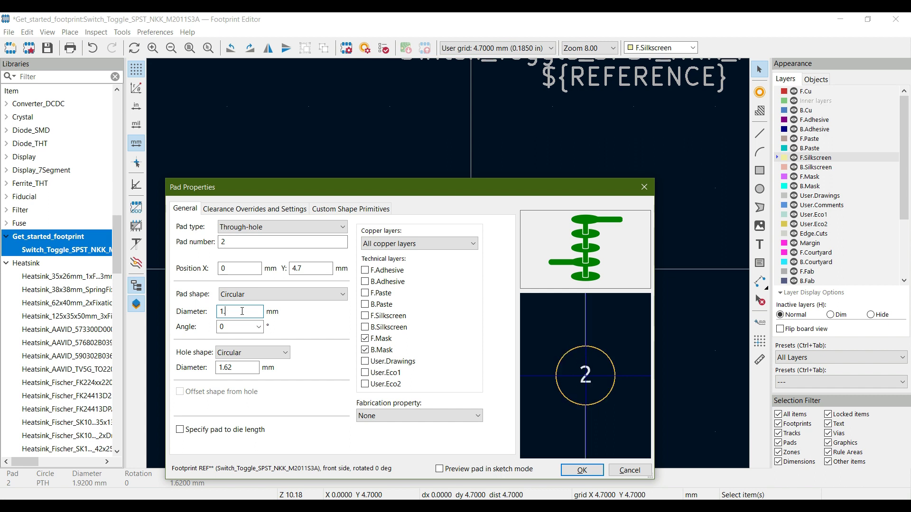
text(1.62+)
text(2)
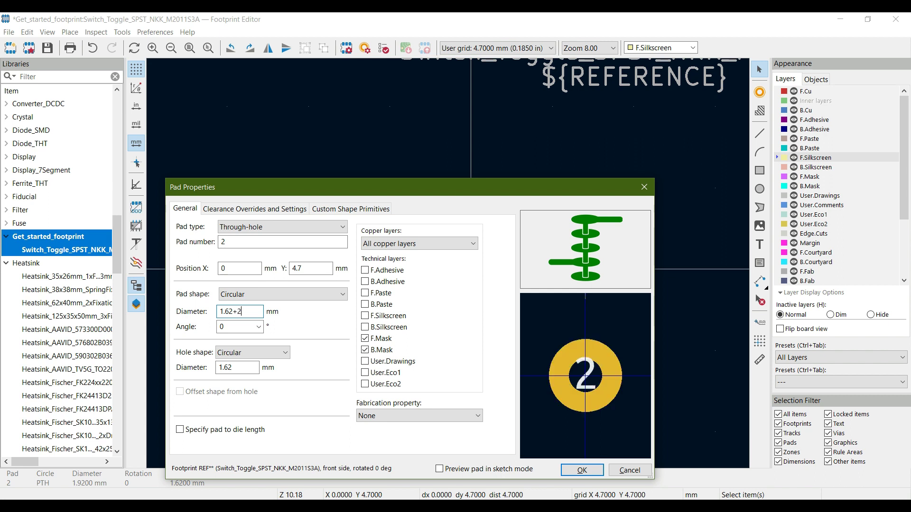
text(*0.3)
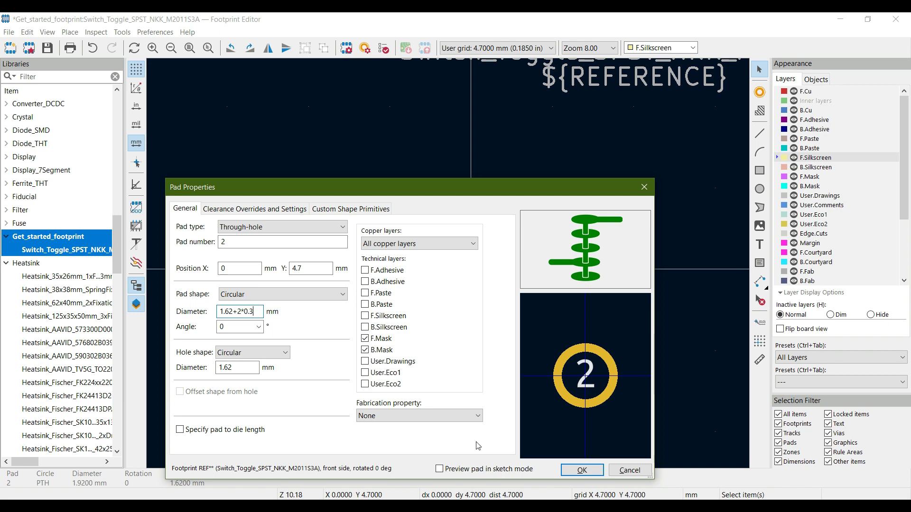
click(582, 470)
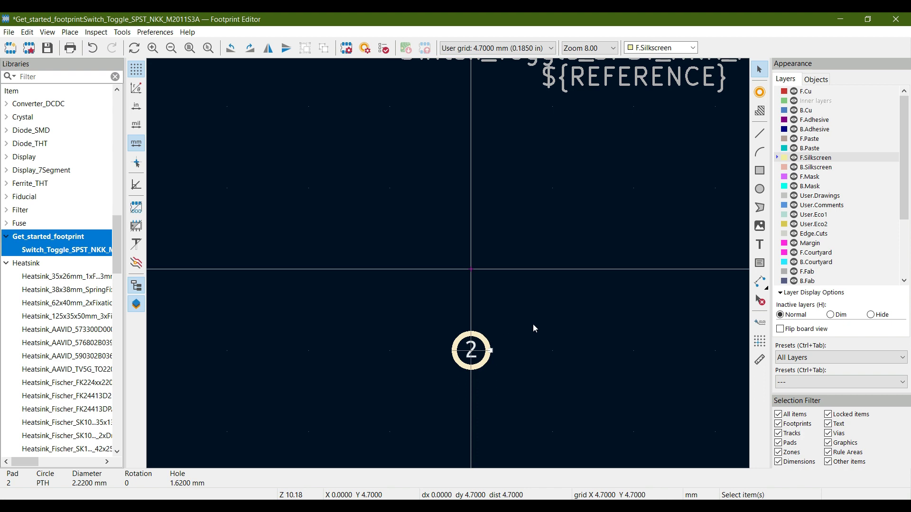
Step: Add one more through-hole pad directly below pad 2 at X 0, Y 9.4 mm, and end pad placement
middle_drag(562, 379, 505, 269)
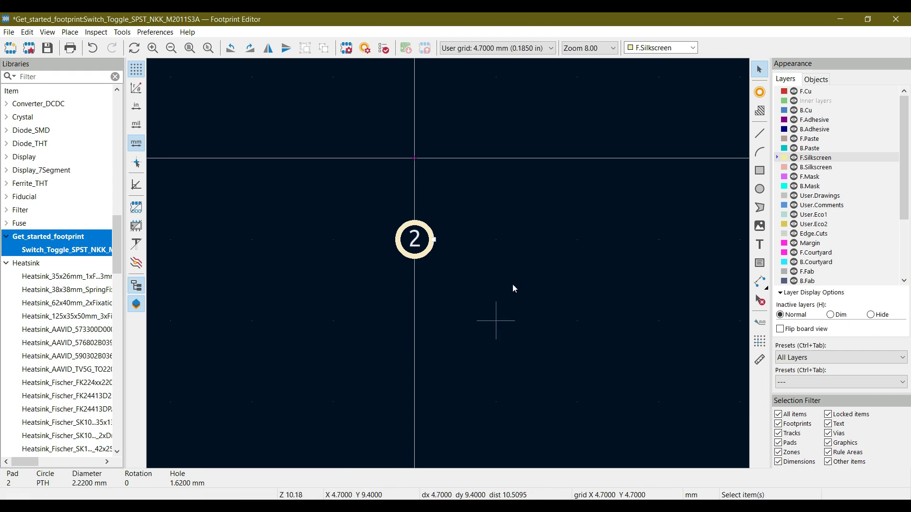
click(759, 93)
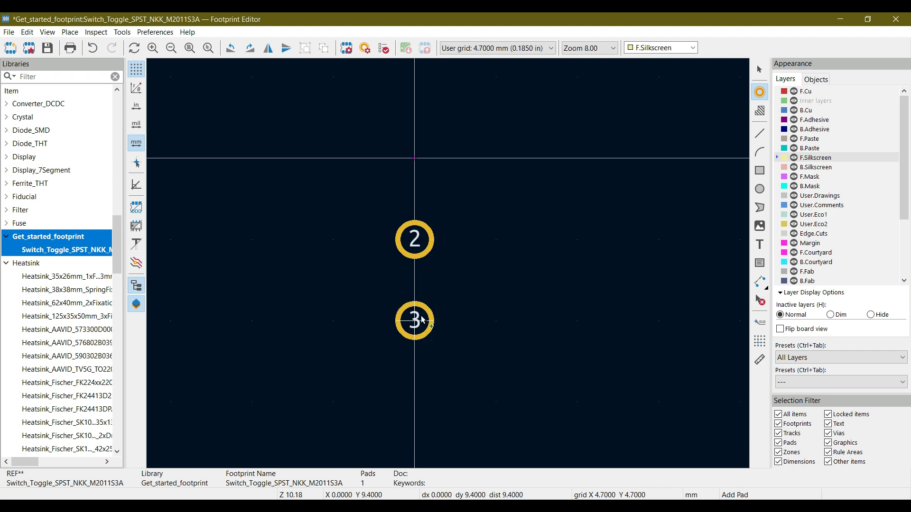
click(423, 321)
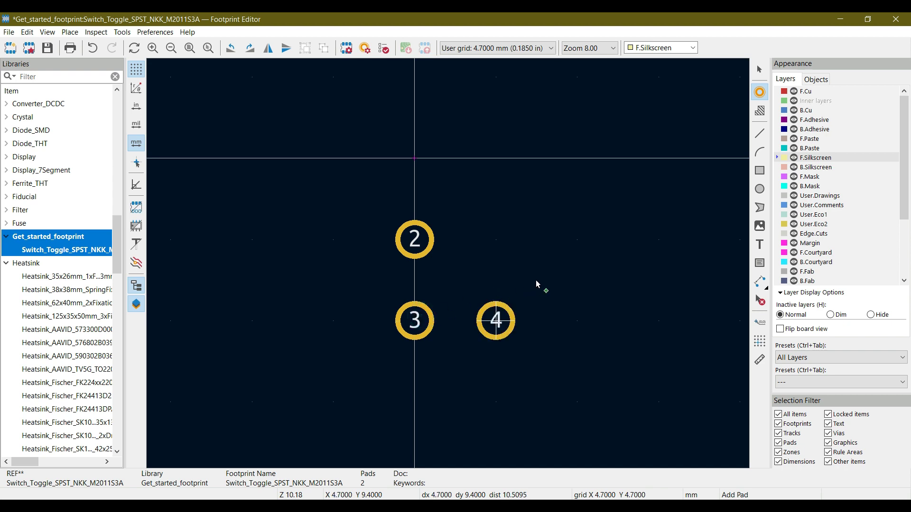
key(Escape)
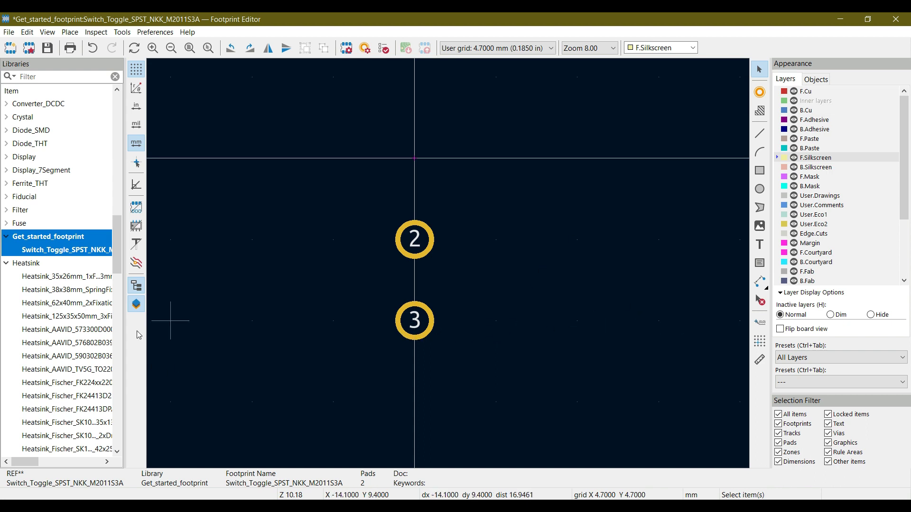
Step: Push pad 2's properties to the other pads of the current footprint, keeping all four exclusion options enabled, and save the footprint
click(420, 253)
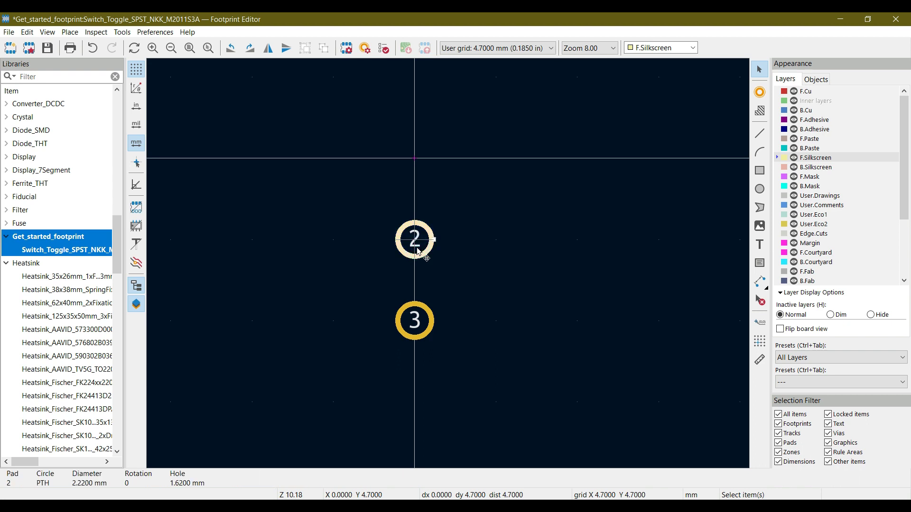
right_click(419, 253)
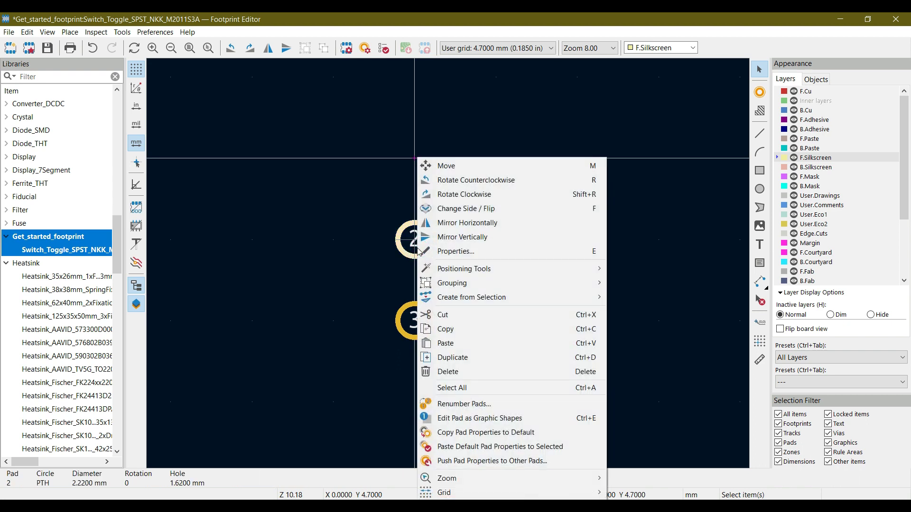
click(486, 461)
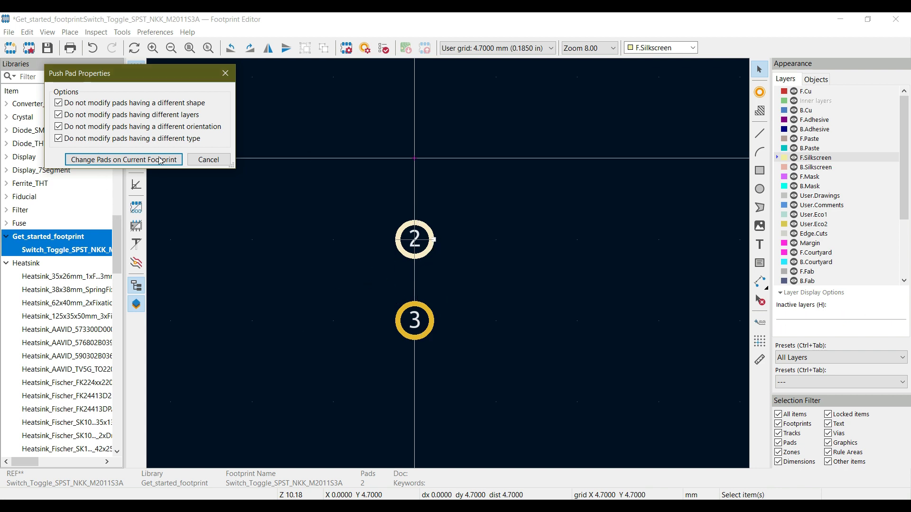
click(125, 160)
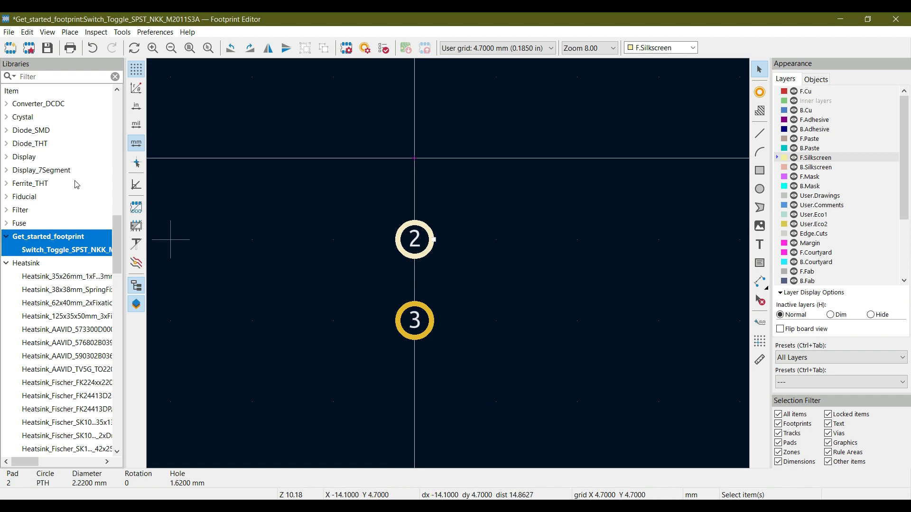
click(48, 48)
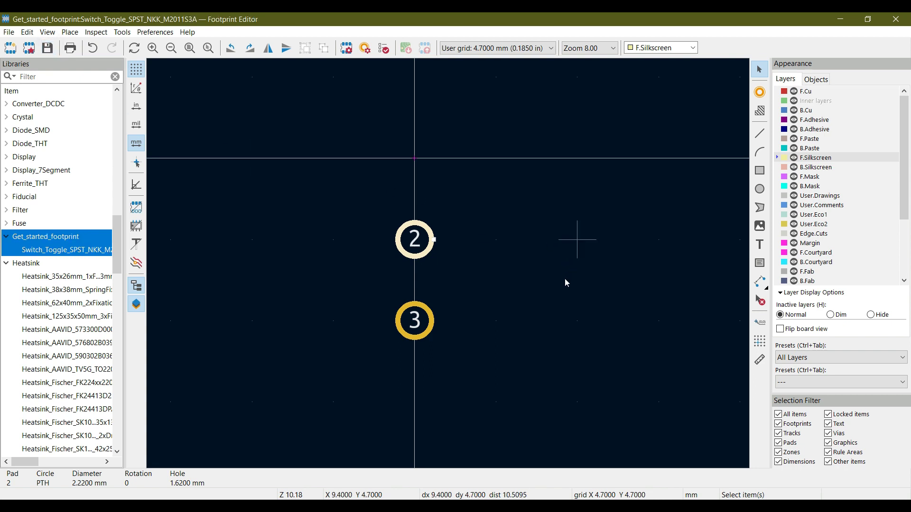